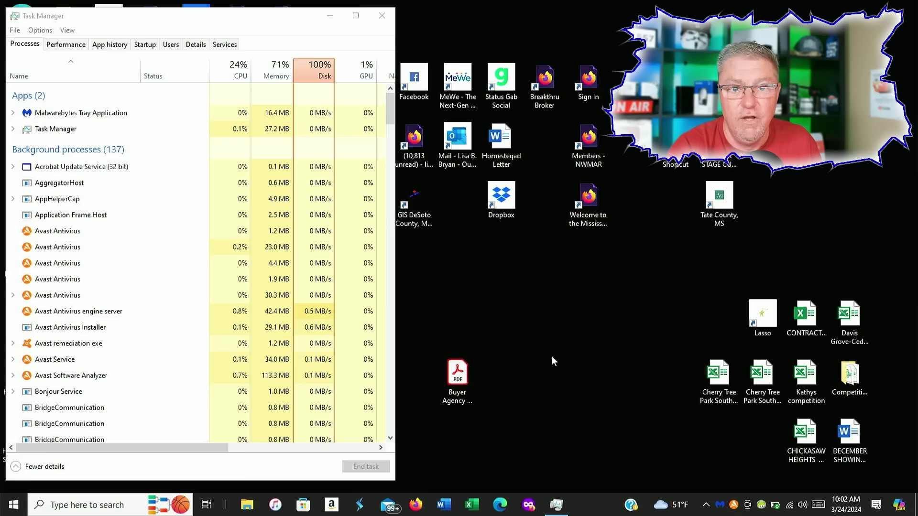
- Search Windows for 'cmd' and run Command Prompt as administrator
key("super+e")
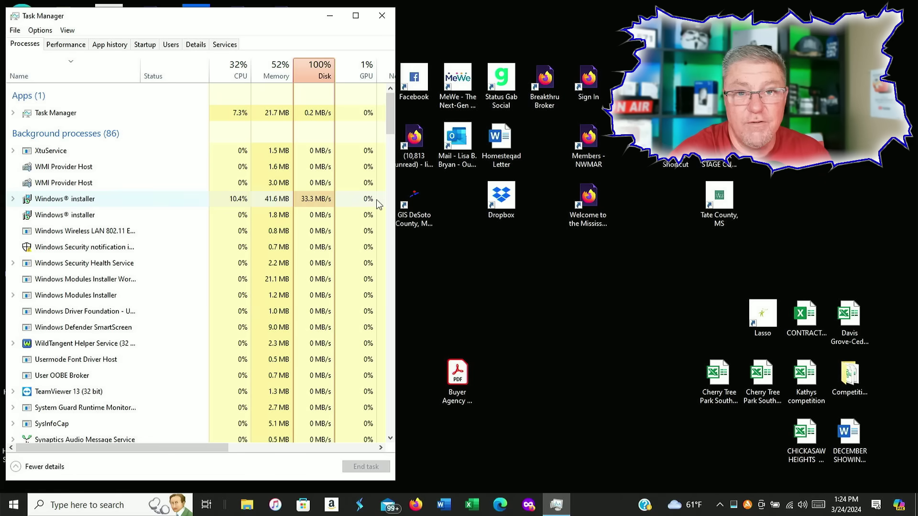
left_click(114, 510)
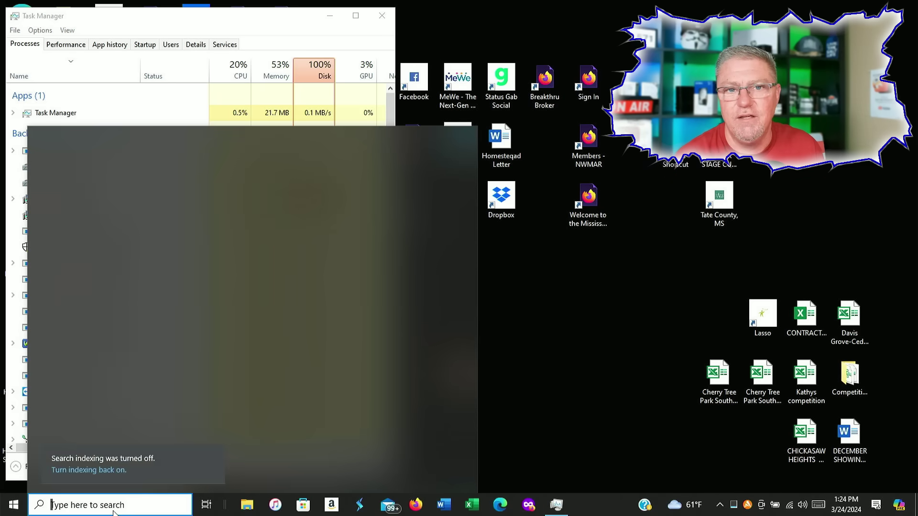
type("cmd")
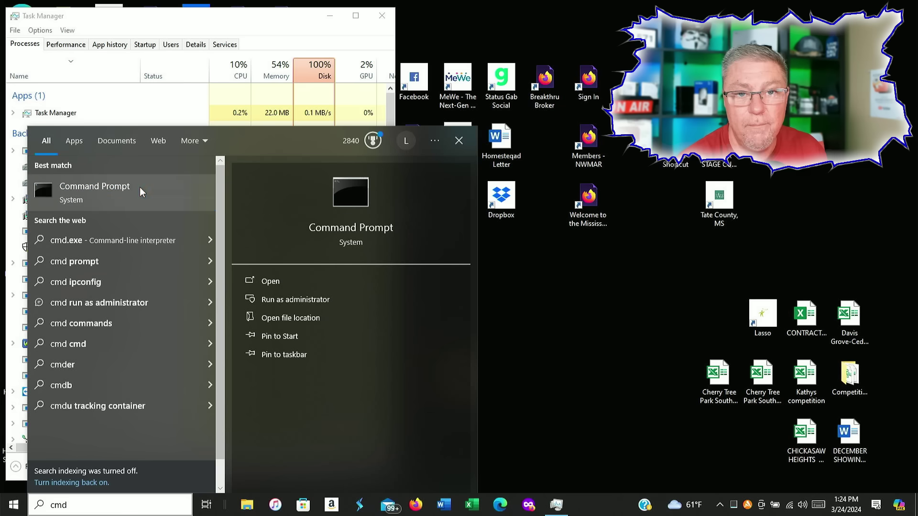
right_click(179, 94)
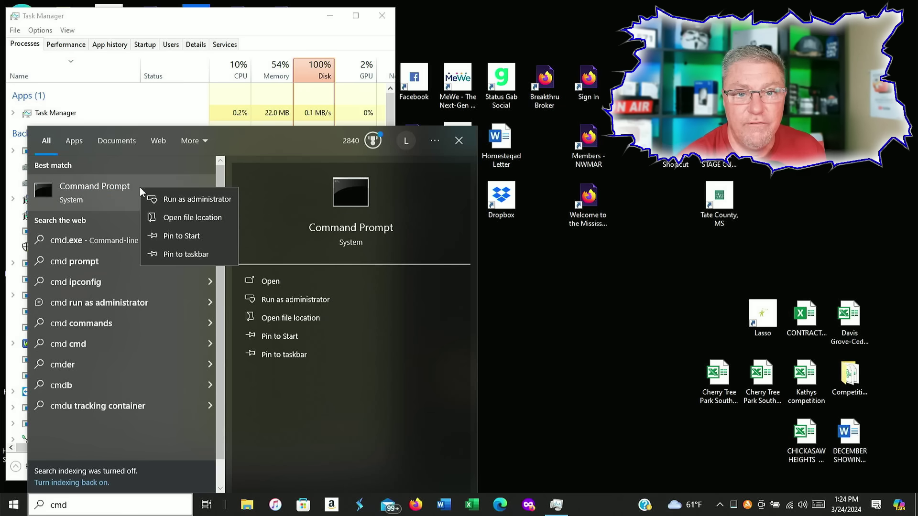
left_click(186, 200)
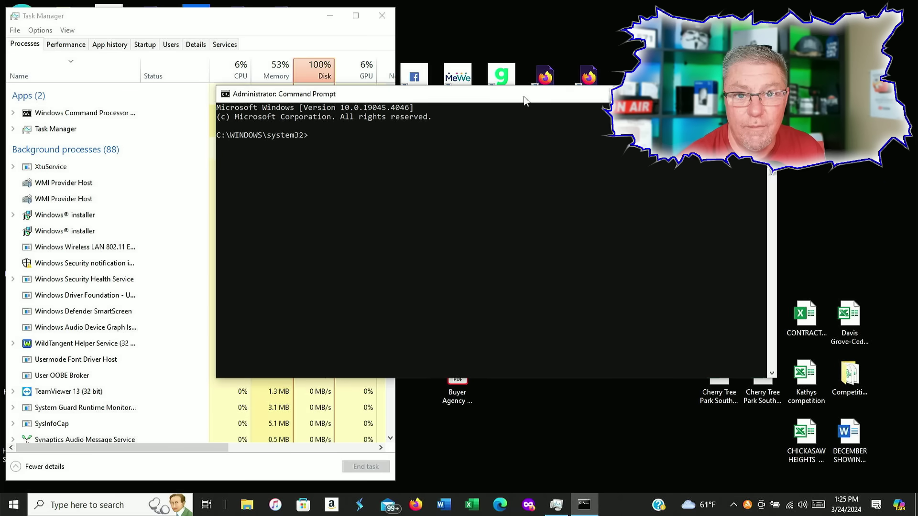
- Run chkdsk /f and answer y to schedule the disk check at next restart
left_click_drag(515, 101, 513, 102)
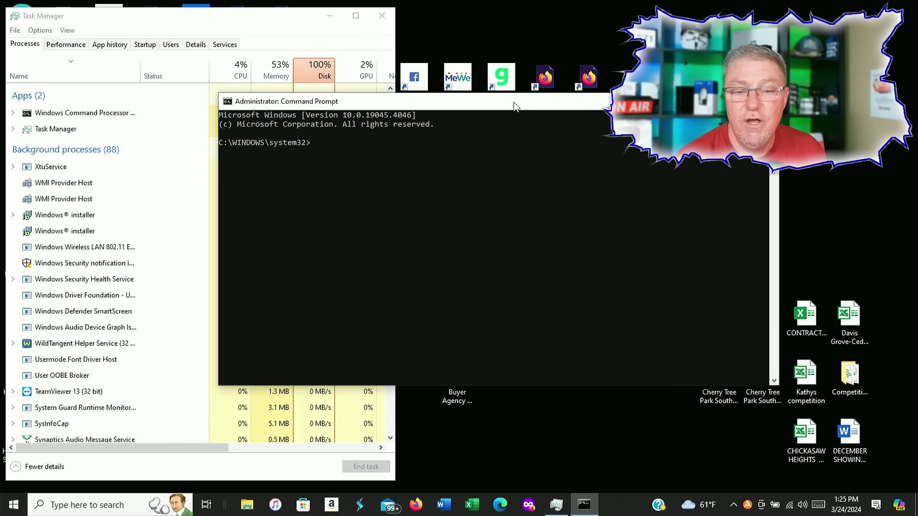
type("chkd")
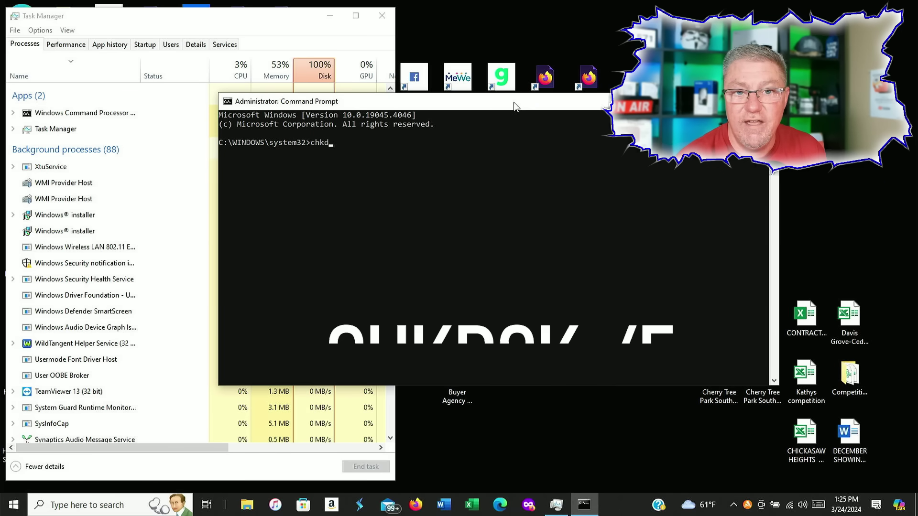
type("sk /f")
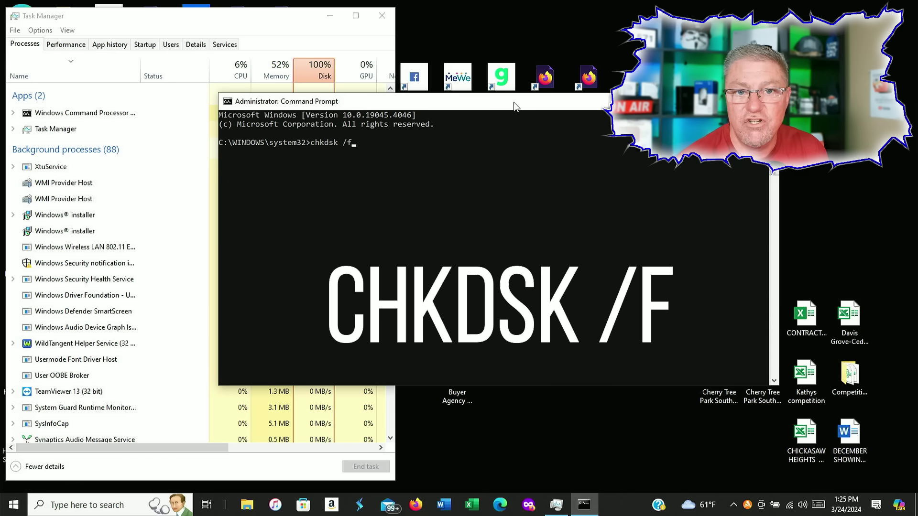
key("Return")
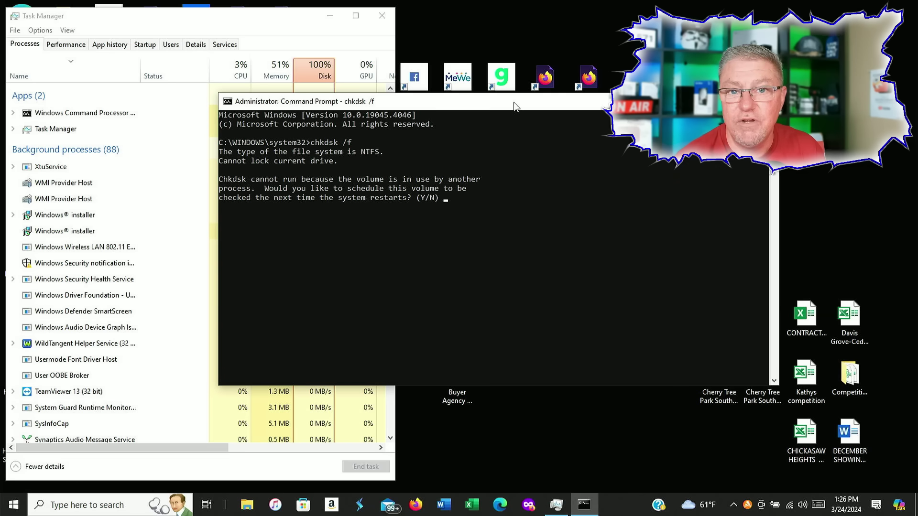
type("y")
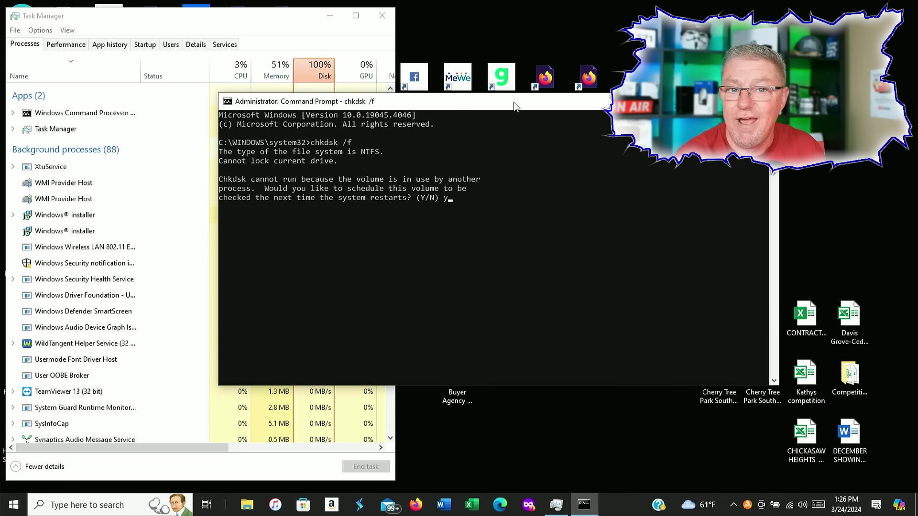
key("Return")
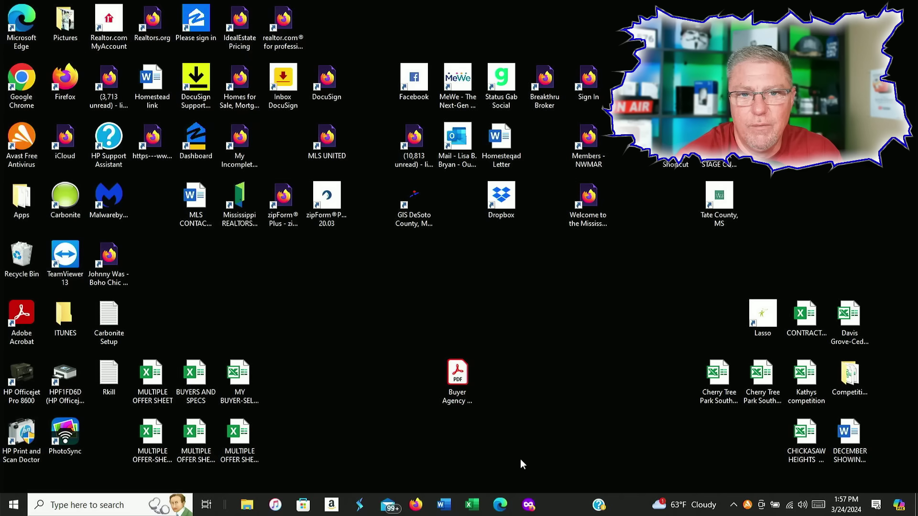
- Open Task Manager from the taskbar context menu
right_click(574, 504)
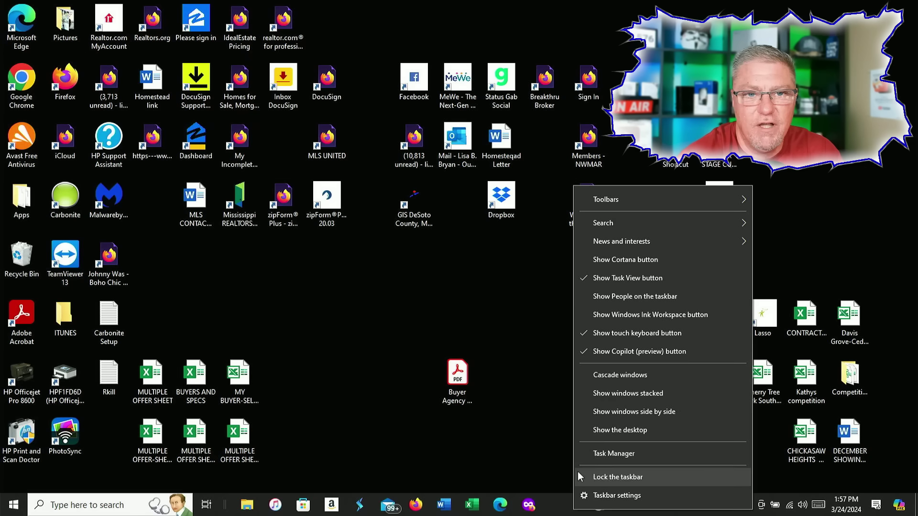
left_click(605, 455)
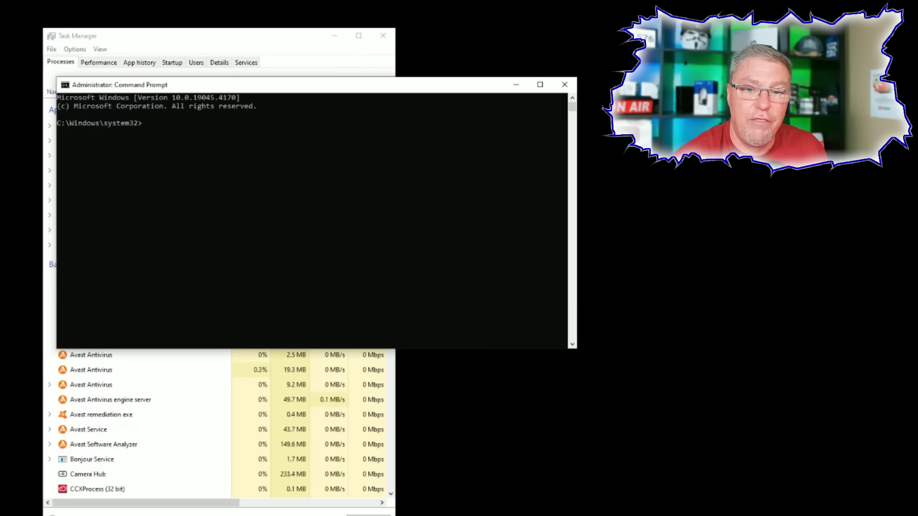
- Run chkdsk /r to check for bad sectors, then search Windows for cmd again
type("chkdsk /")
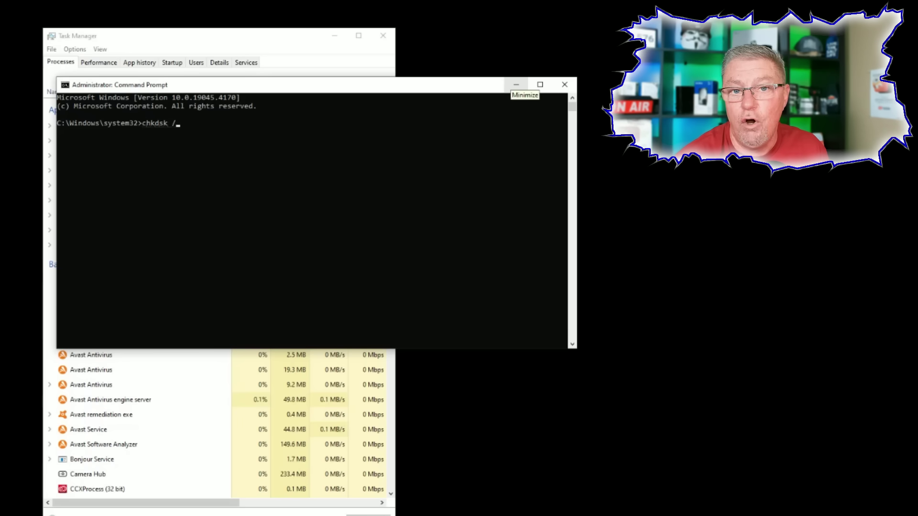
type("r")
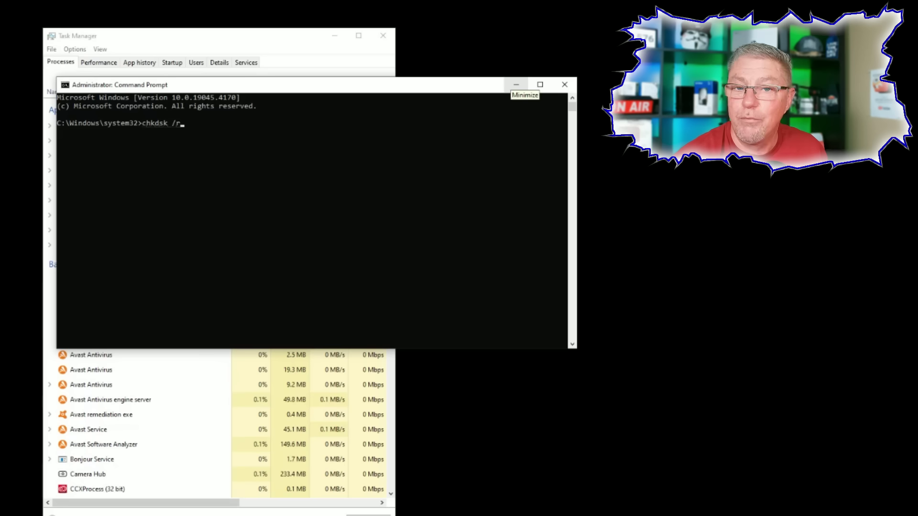
key("Return")
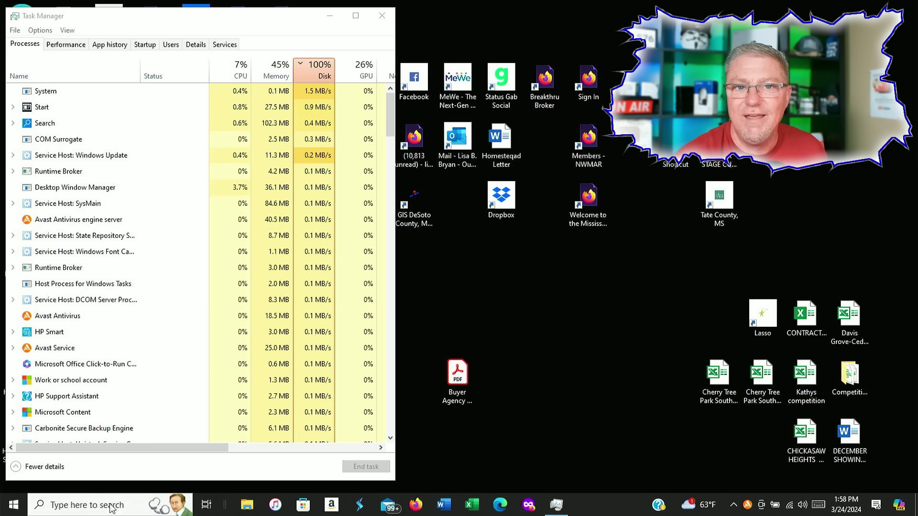
left_click(110, 505)
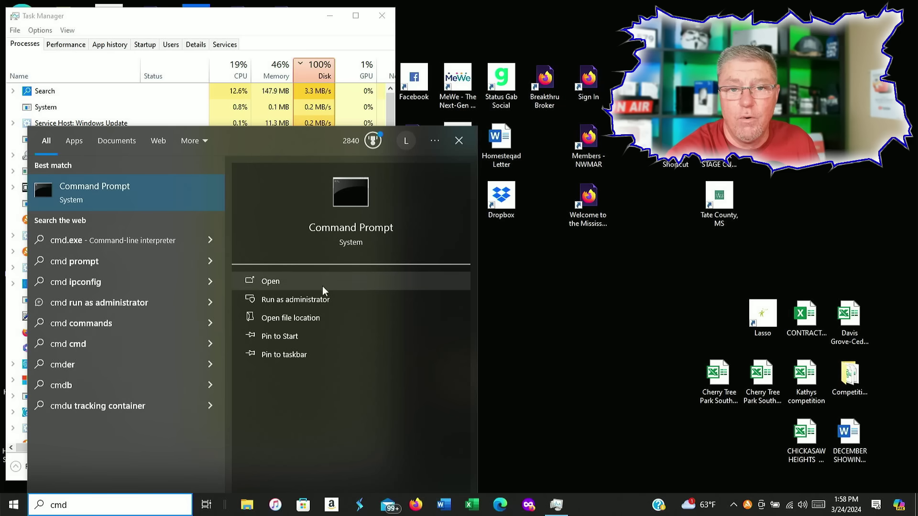
- Run sfc /scannow in an elevated Command Prompt, then exit the window
left_click(323, 299)
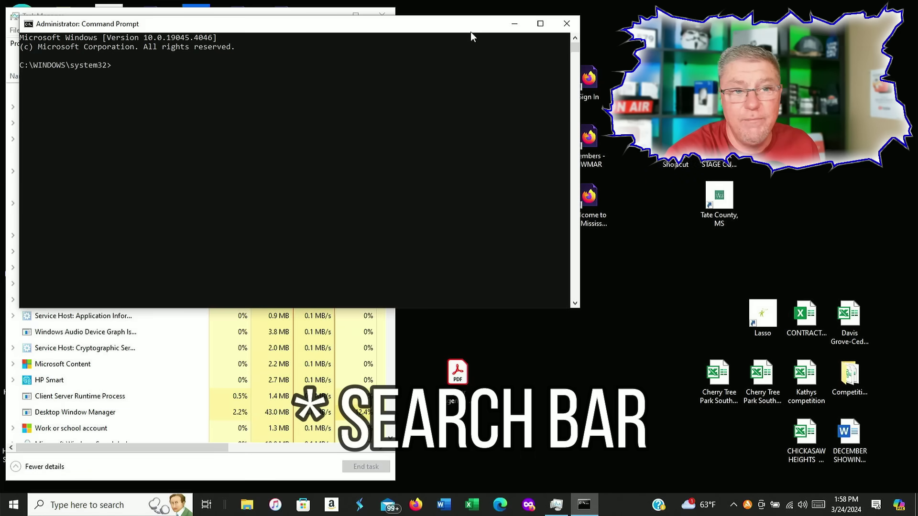
left_click_drag(470, 30, 551, 98)
type("sfc /scs")
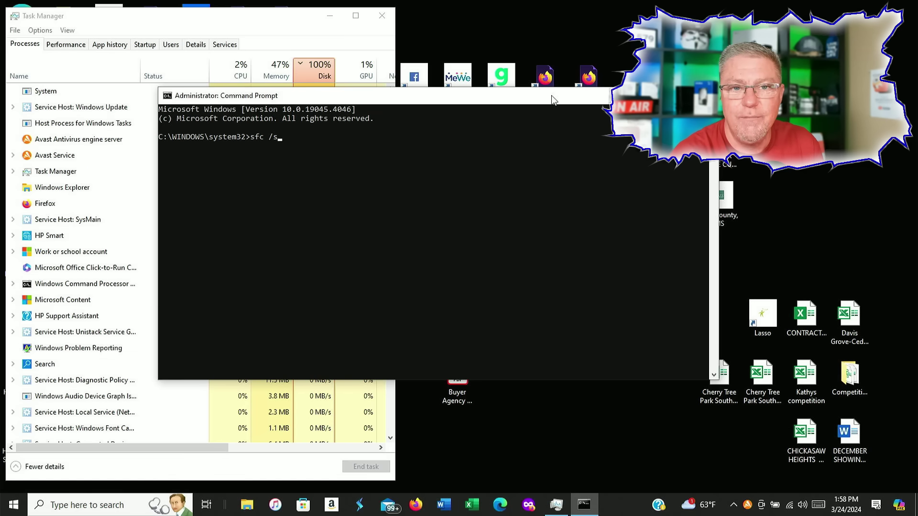
key("BackSpace")
type("annow")
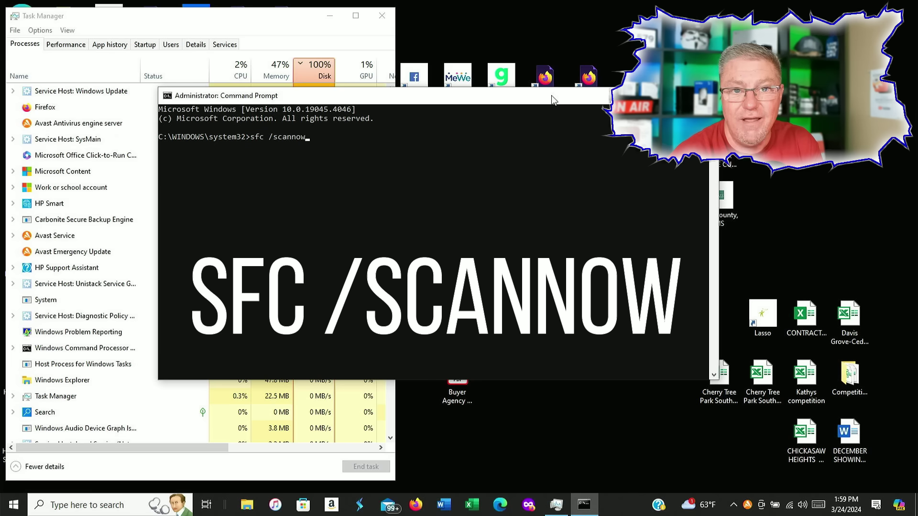
key("Return")
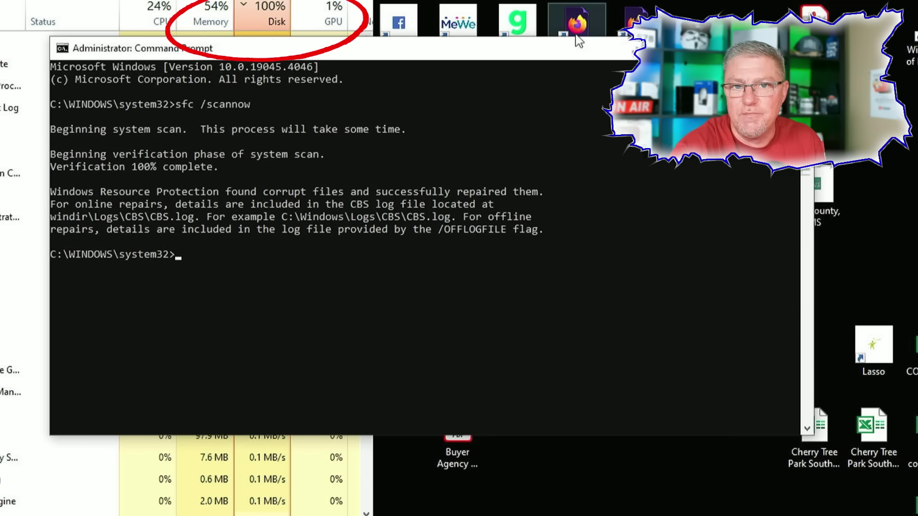
type("xit")
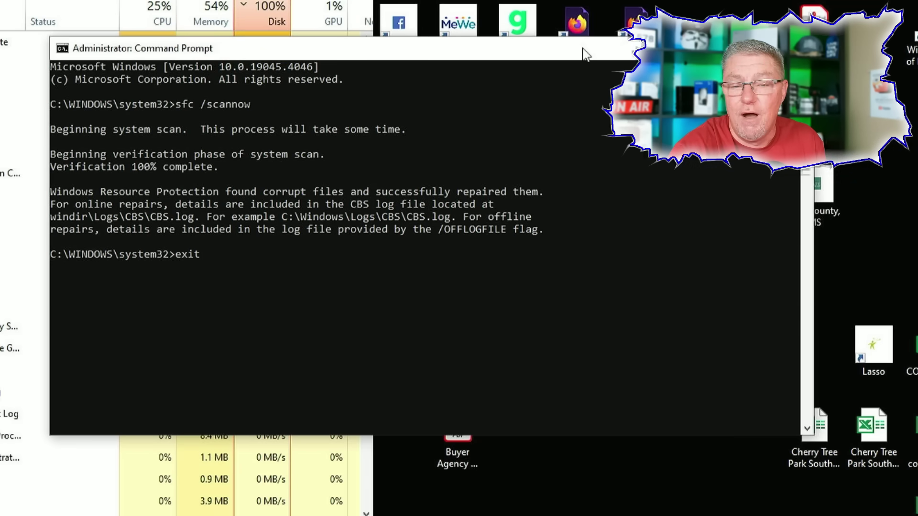
key("Return")
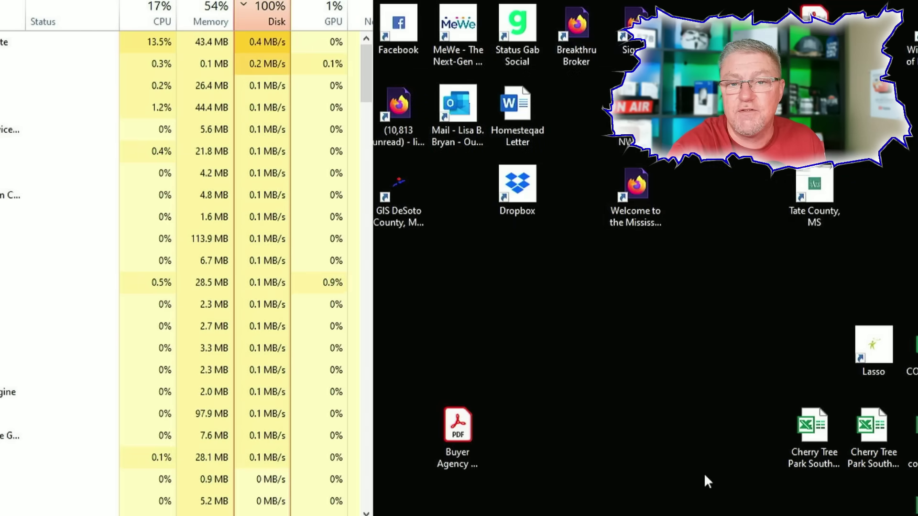
- Close File Explorer, search 'download rkill' in Firefox and open BleepingComputer's RKill page
key("super+e")
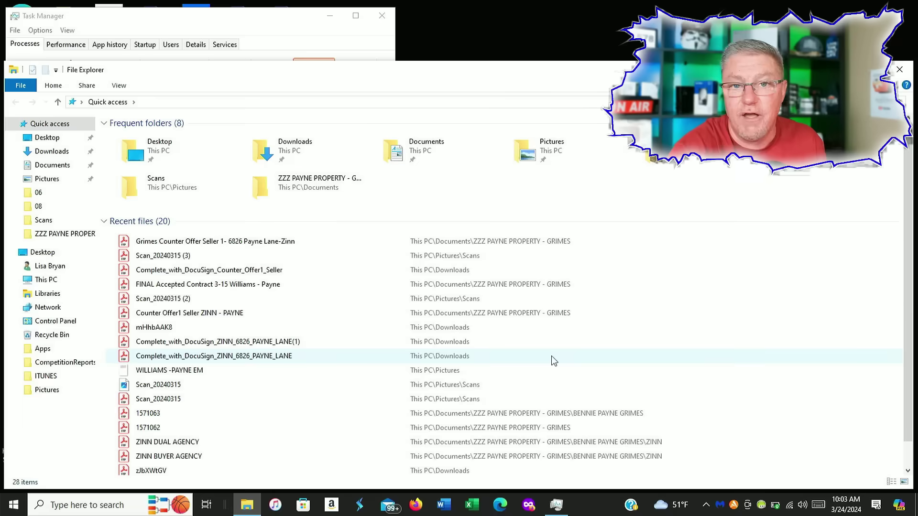
key("alt+F4")
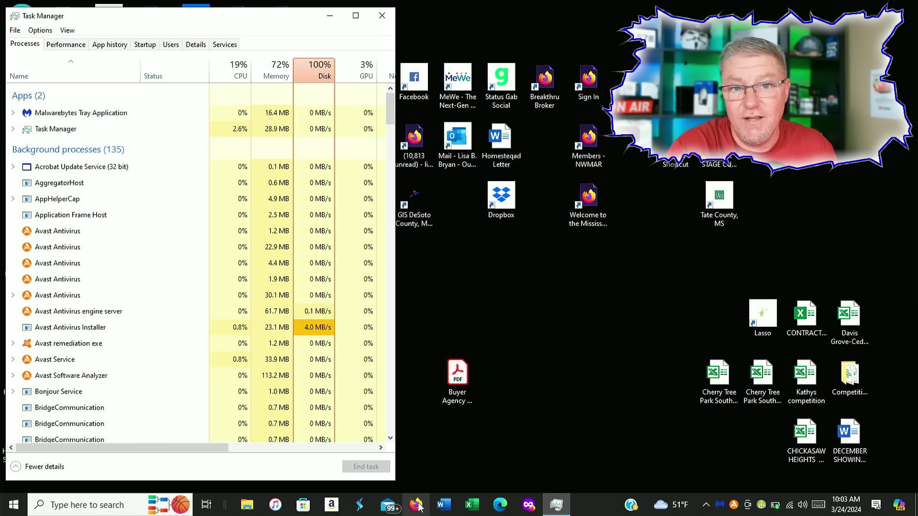
double_click(468, 386)
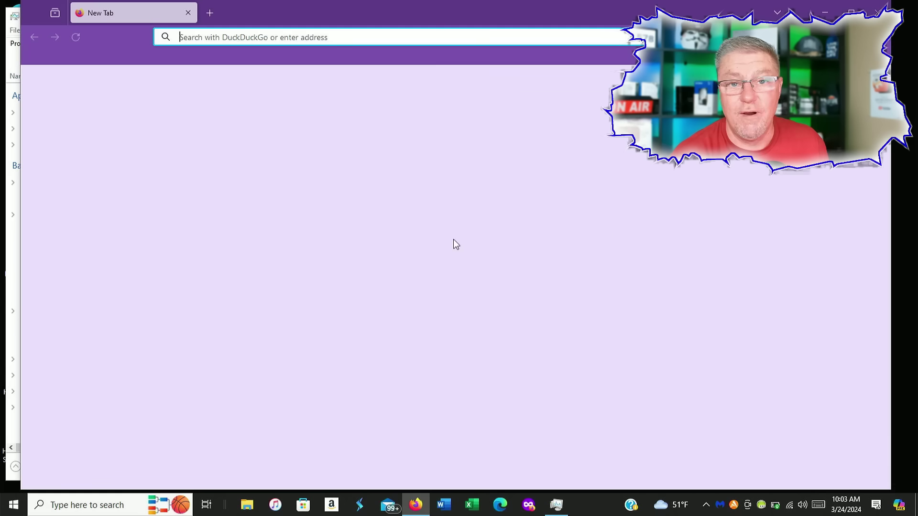
type("download rkill")
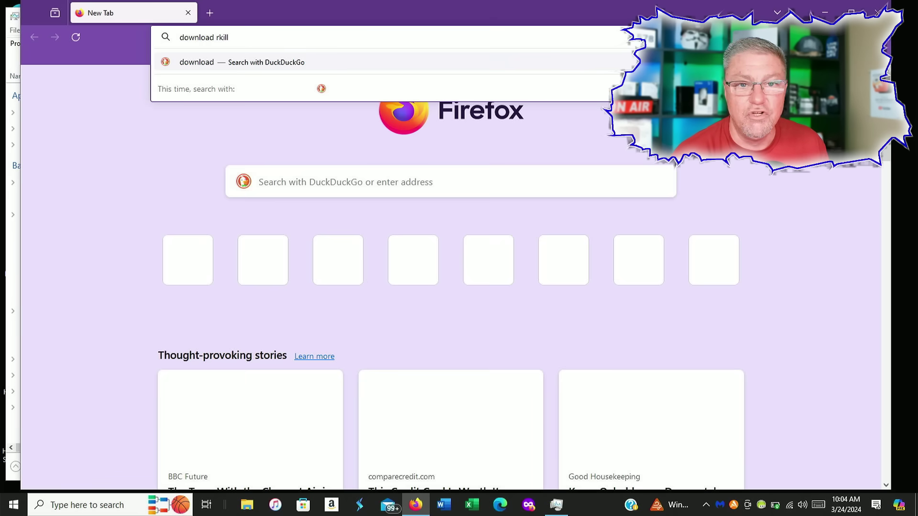
key("Return")
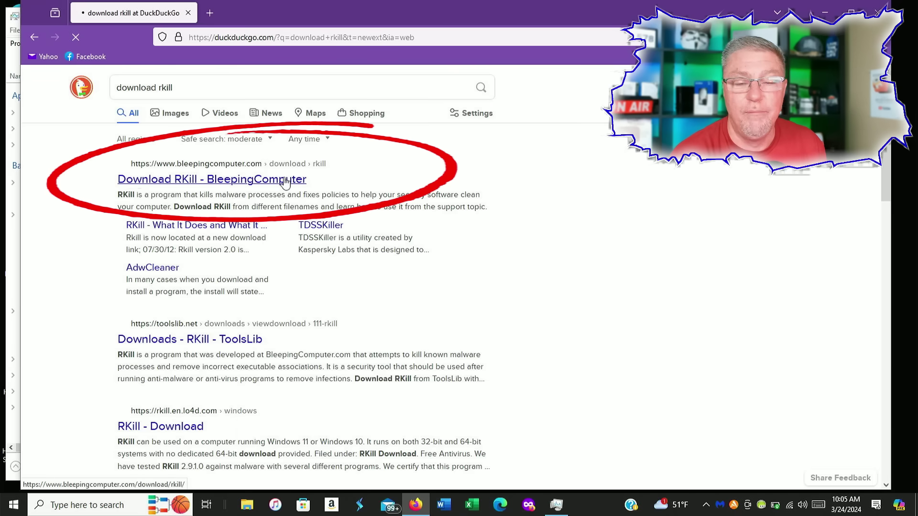
left_click(403, 190)
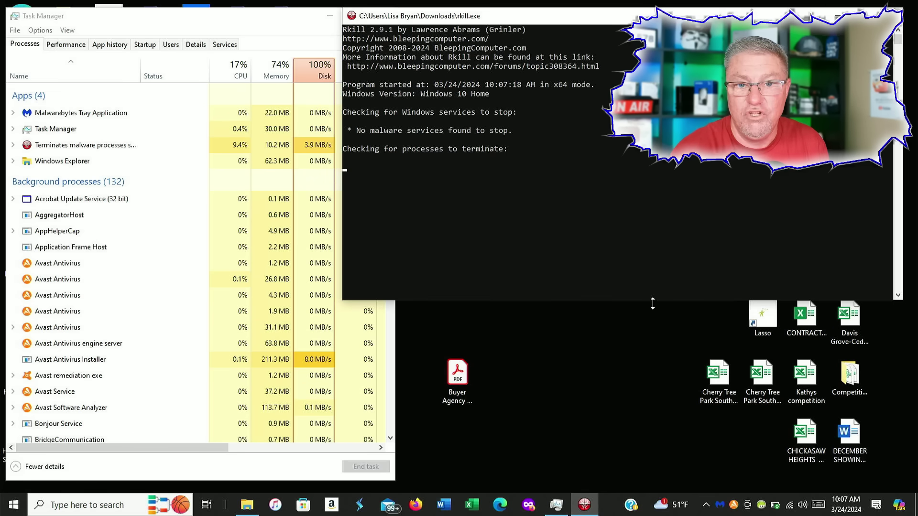
- Stretch the RKill console window taller while RKill completes its checks
left_click_drag(653, 300, 675, 486)
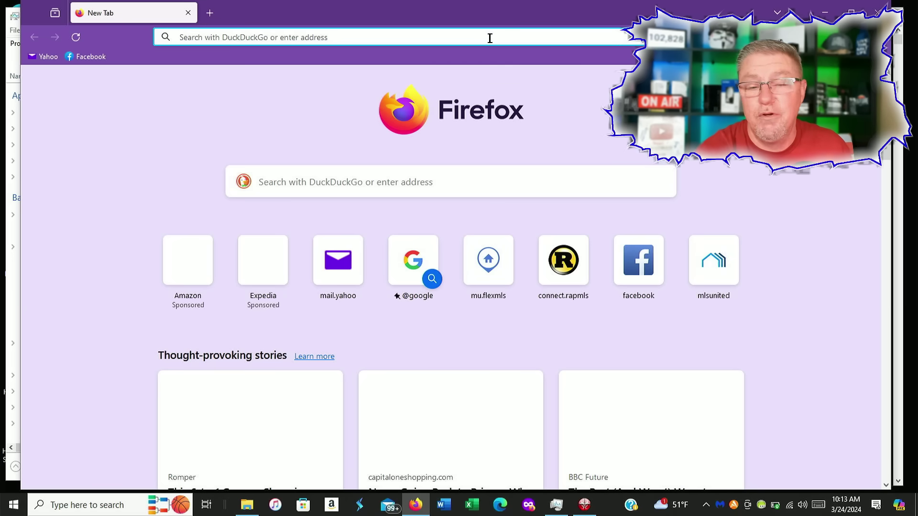
- Search 'download roguekiller bleepingcomputer', download the installer from BleepingComputer, and minimize Firefox
left_click(489, 38)
type("download ")
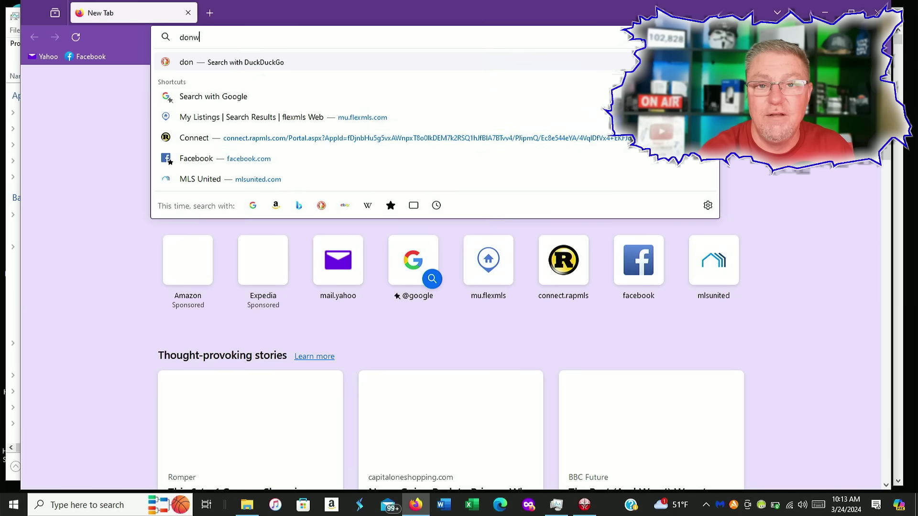
type("rog")
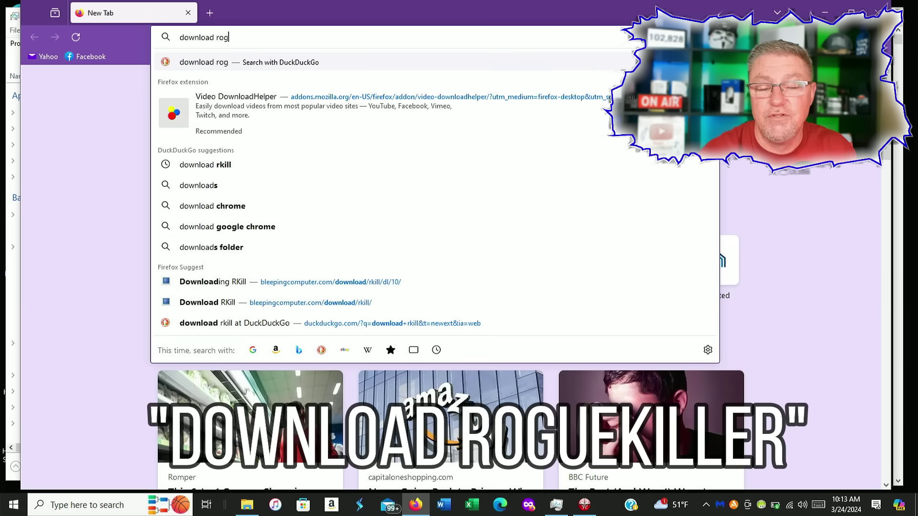
type("uekillerbleepingcomputer")
key("Return")
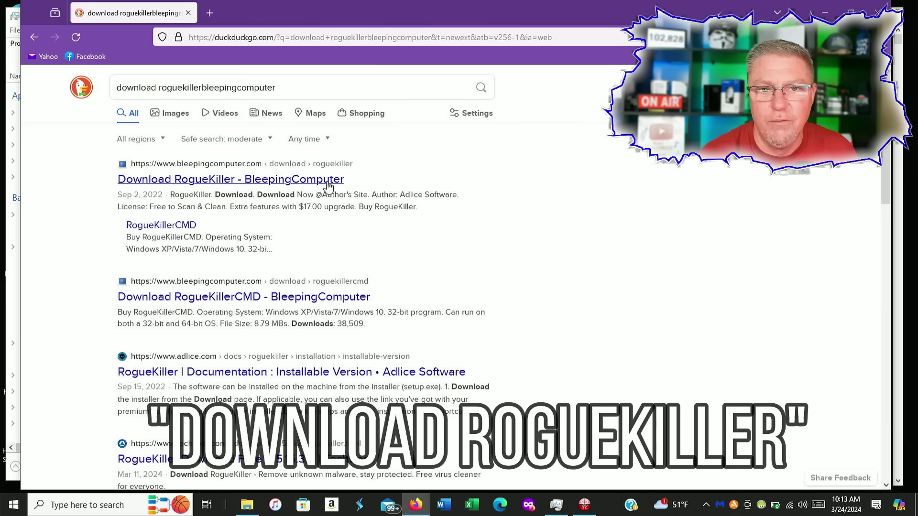
left_click(328, 187)
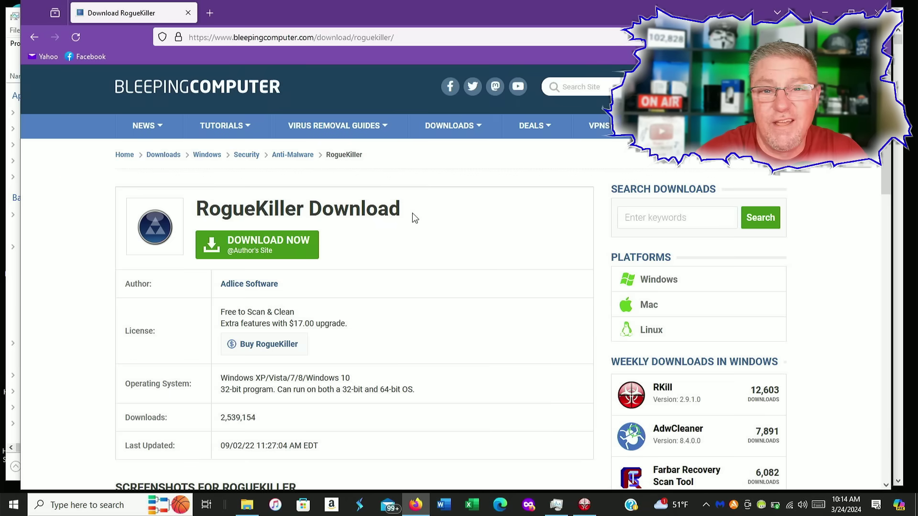
left_click(279, 250)
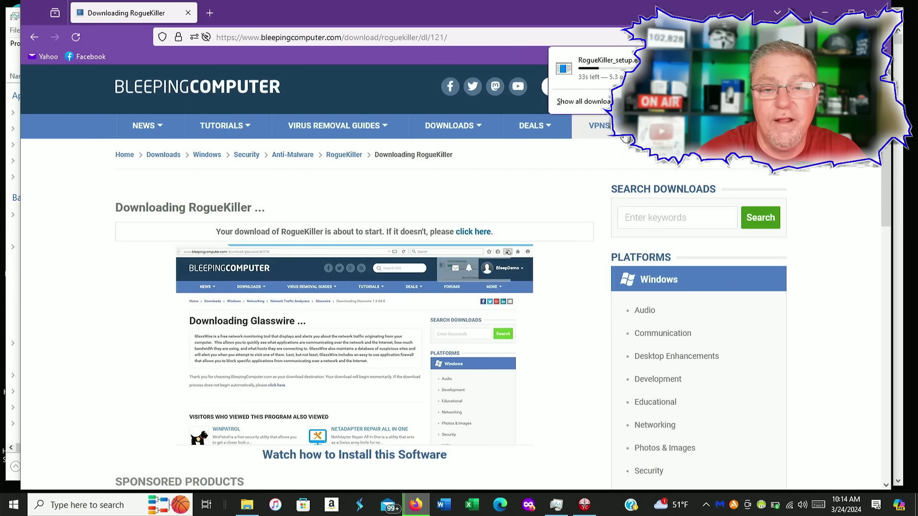
key("super+Down")
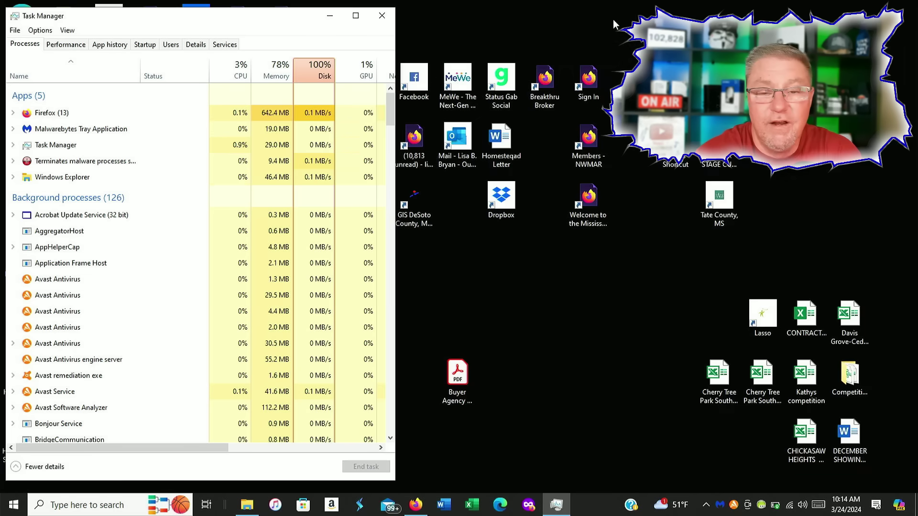
- Run RogueKiller_setup from Downloads, accept the licence, keep default options and approve the install
left_click(246, 505)
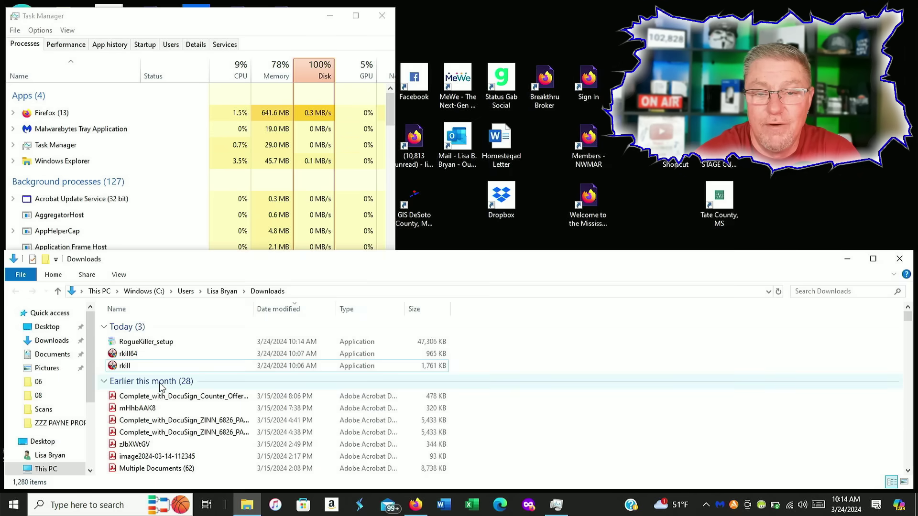
double_click(145, 341)
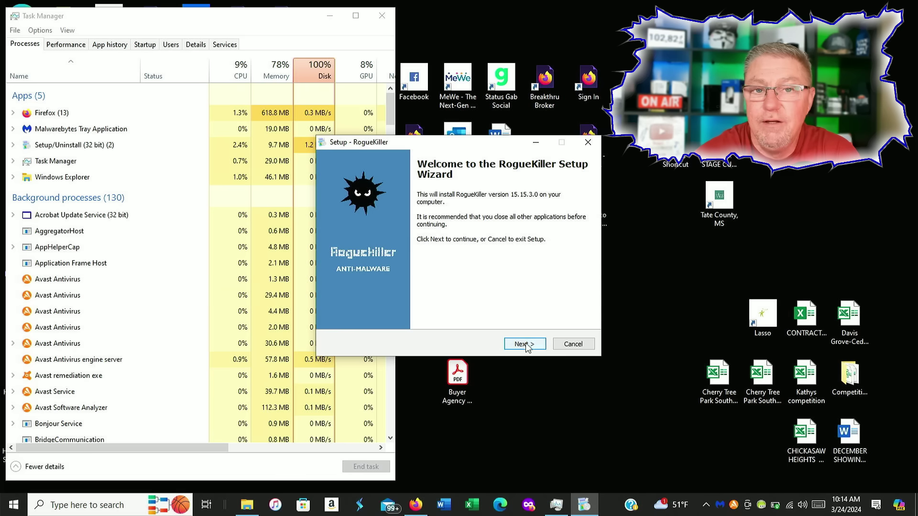
left_click(527, 345)
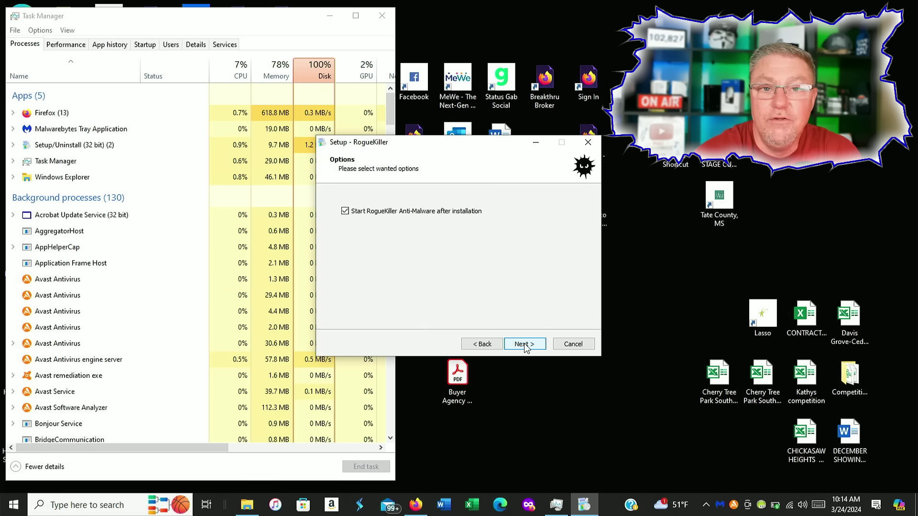
left_click(525, 345)
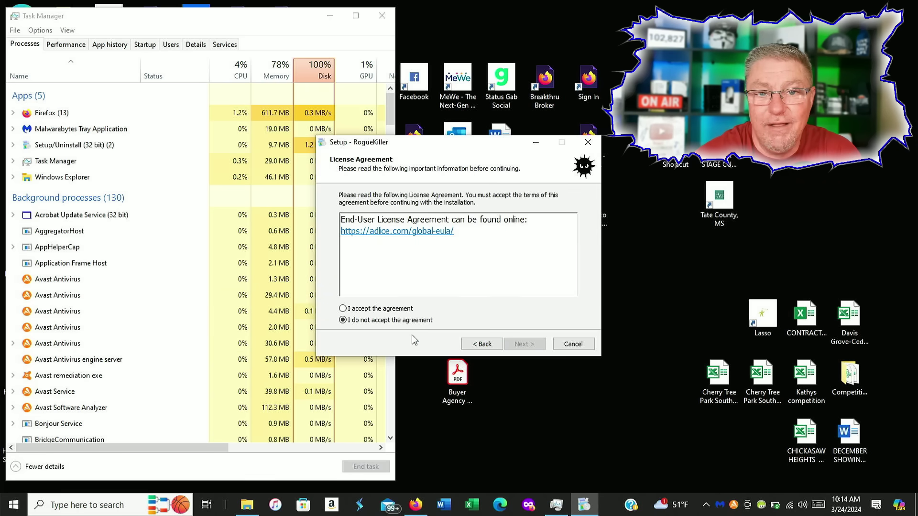
left_click(403, 310)
left_click(525, 341)
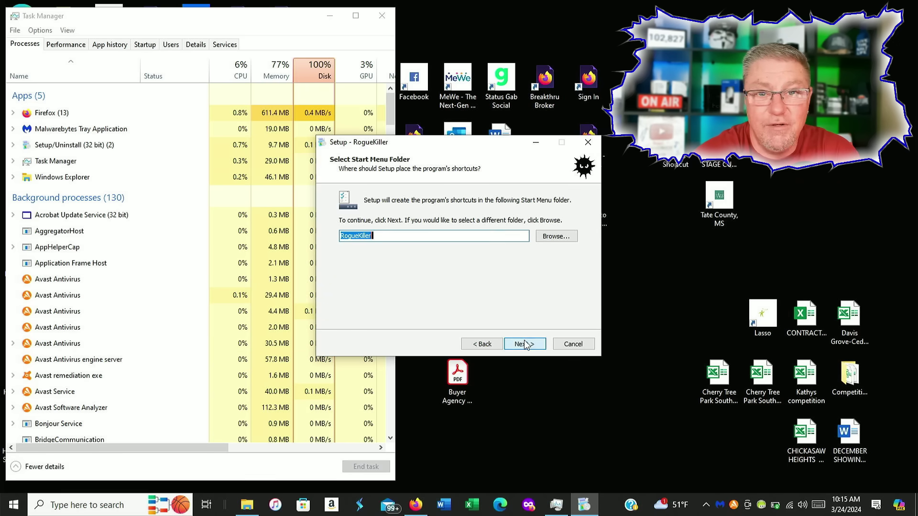
left_click(524, 344)
left_click(524, 344)
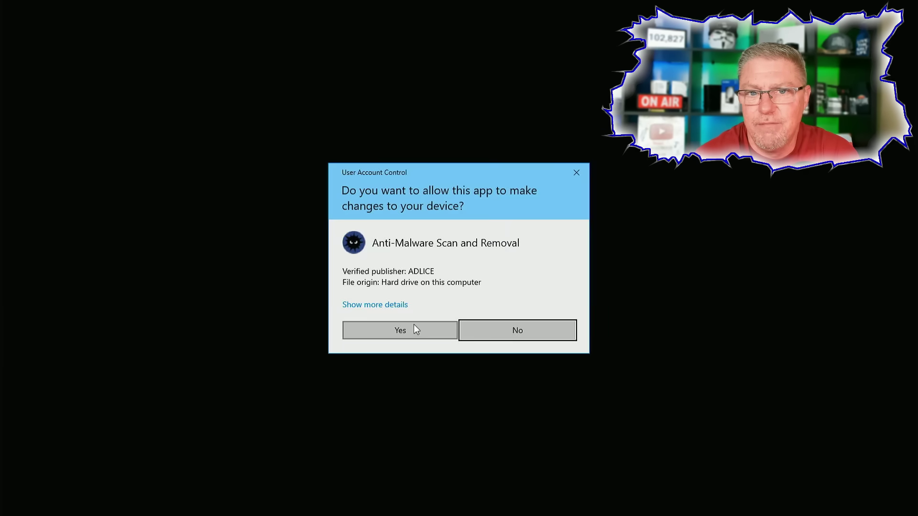
left_click(410, 326)
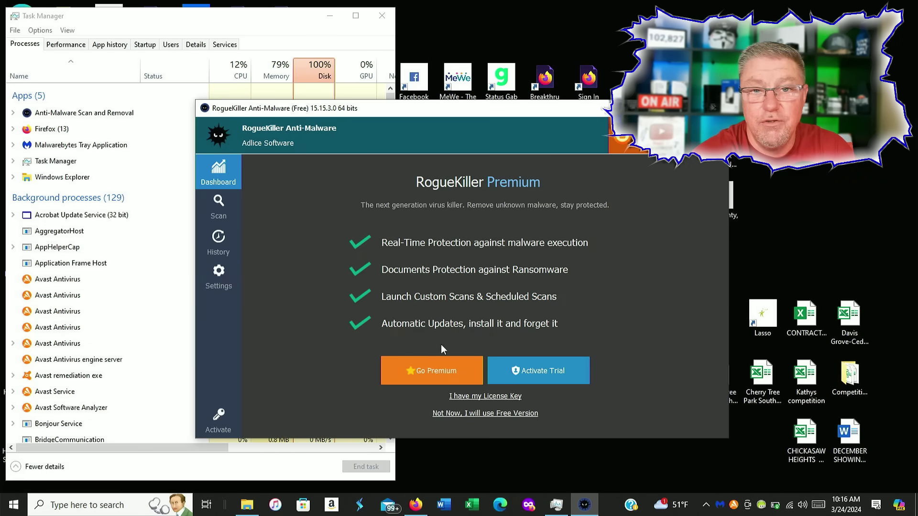
- Choose the free version, run a Full Scan, and remove all 4 detected items
left_click(500, 414)
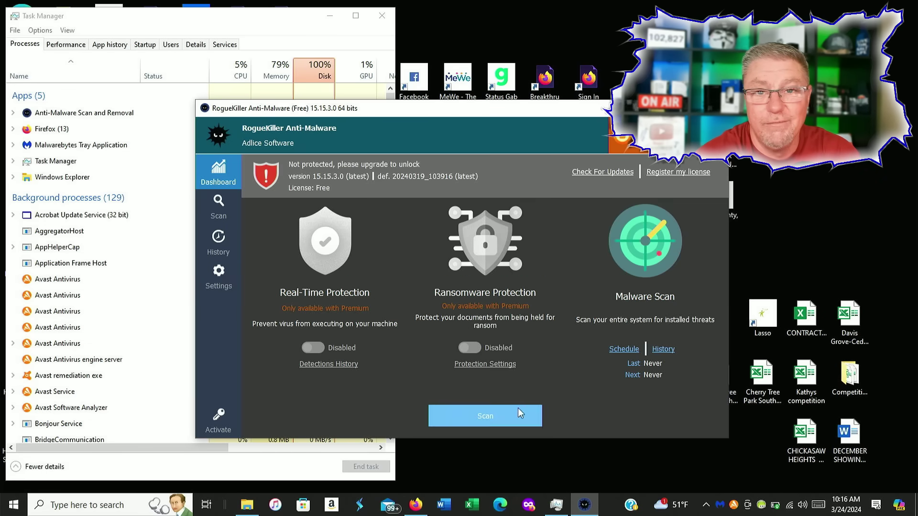
left_click(520, 410)
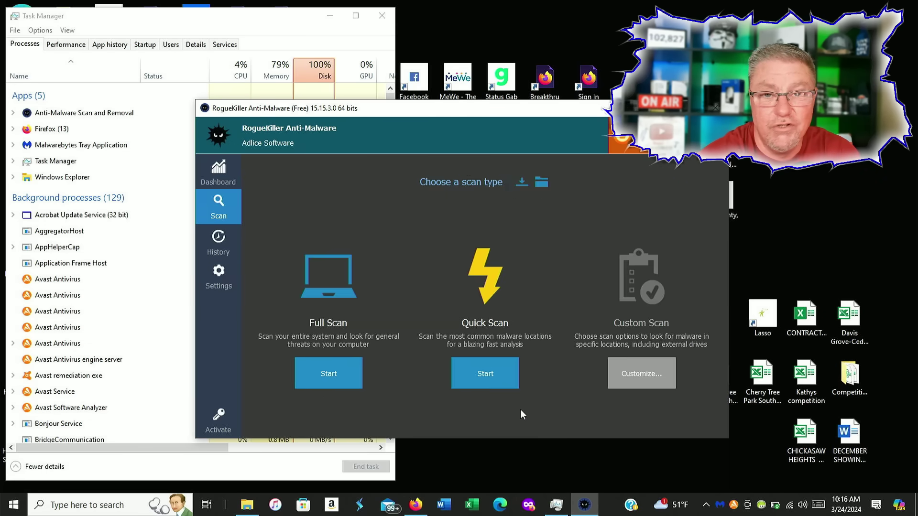
left_click(322, 370)
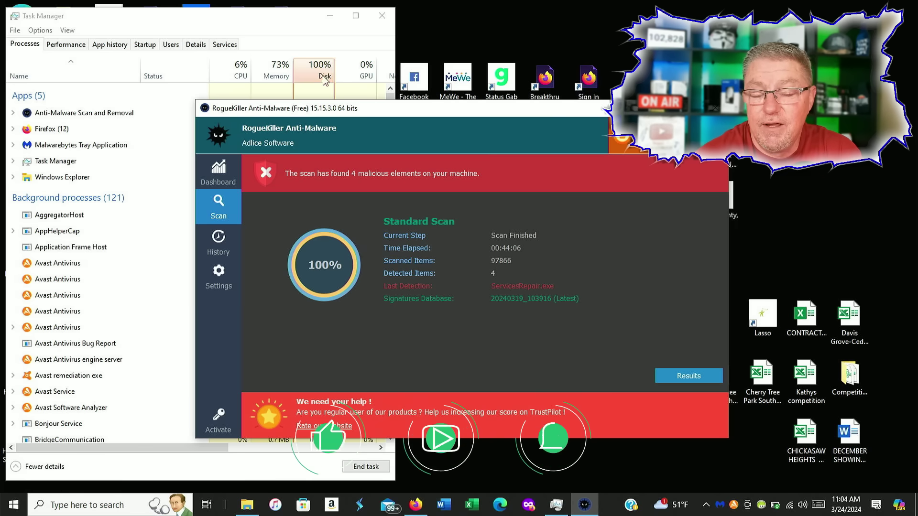
left_click(688, 376)
scroll(627, 301, "down", 1)
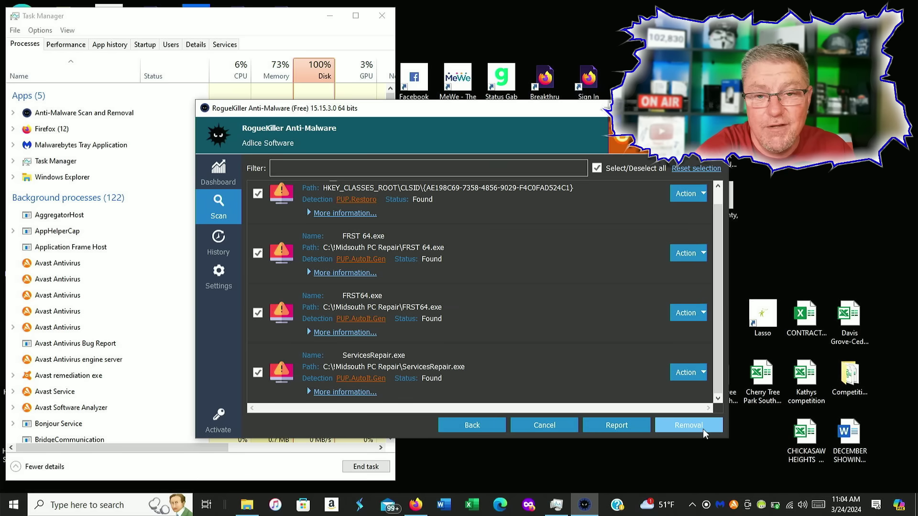
left_click(692, 425)
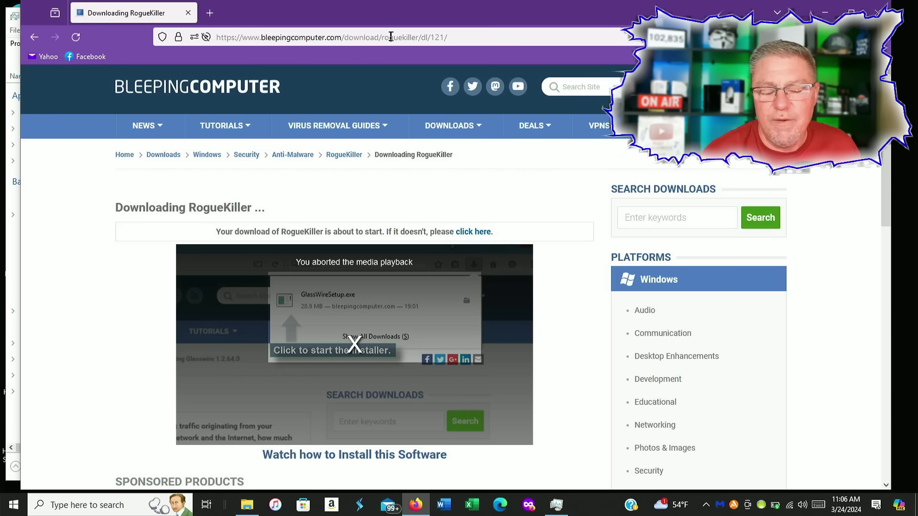
- Search Firefox for 'hitman pro bleeping computer' and download HitmanPro from the BleepingComputer result
left_click(390, 38)
type("hitman")
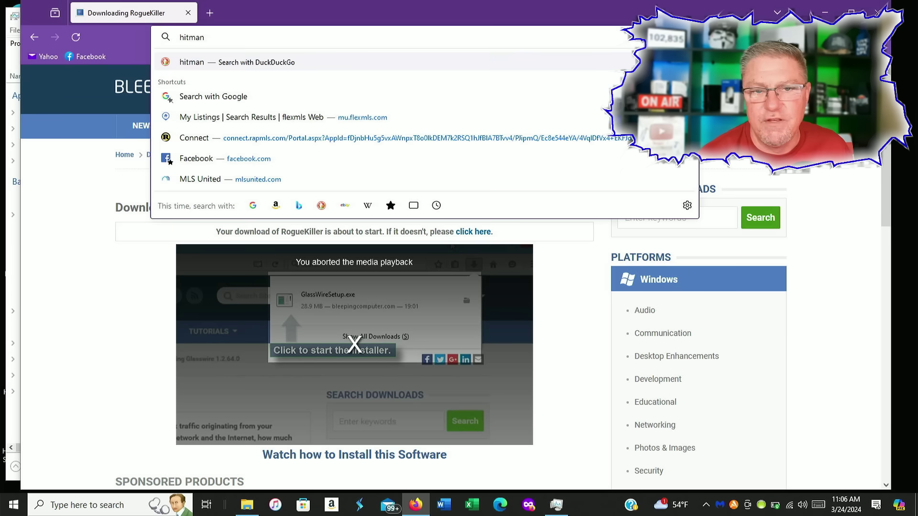
type(" pro bl")
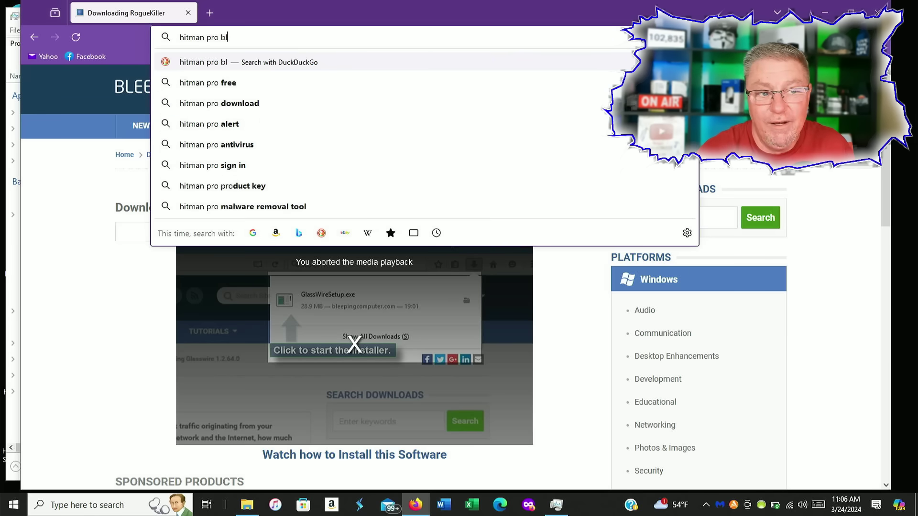
type("eeping omput")
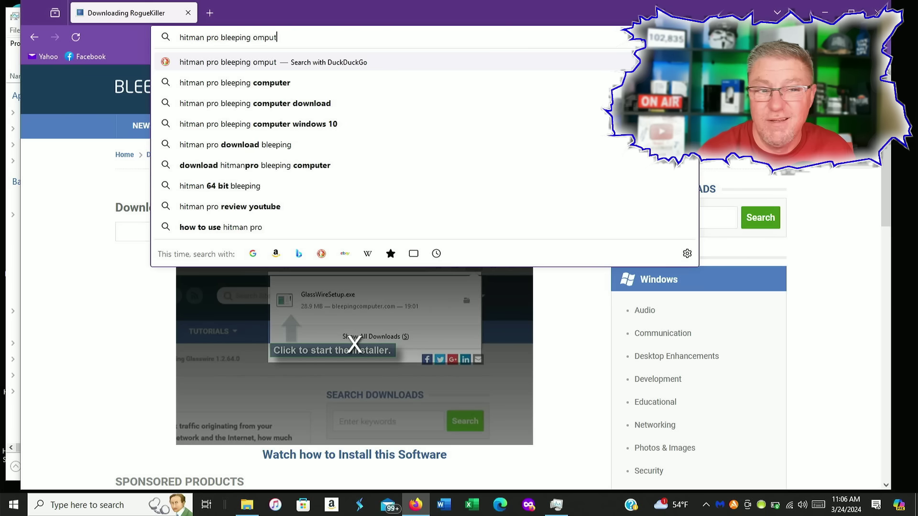
key("BackSpace")
key("BackSpace")
key("BackSpace")
key("BackSpace")
key("BackSpace")
type("computer")
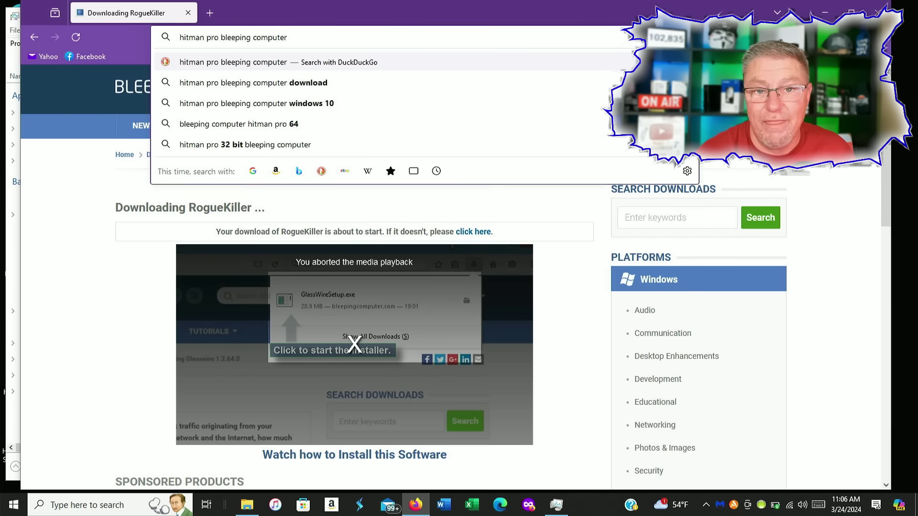
key("Return")
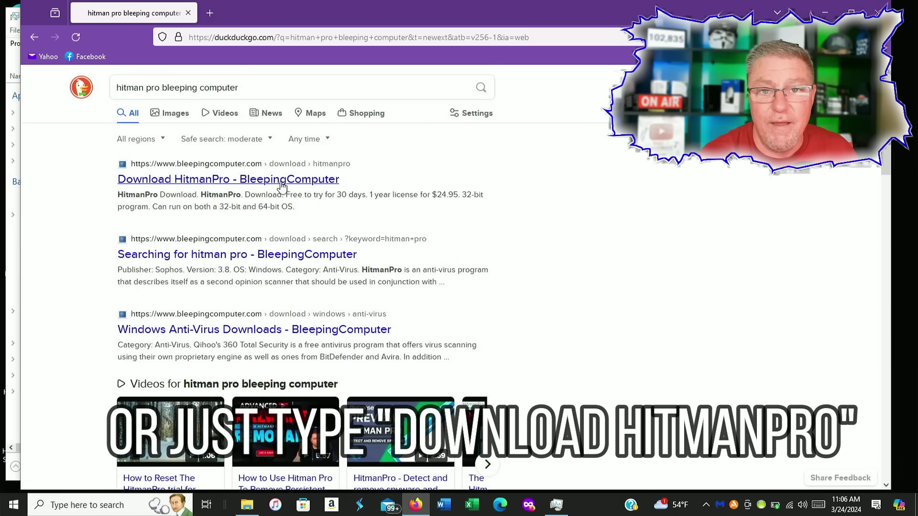
left_click(282, 184)
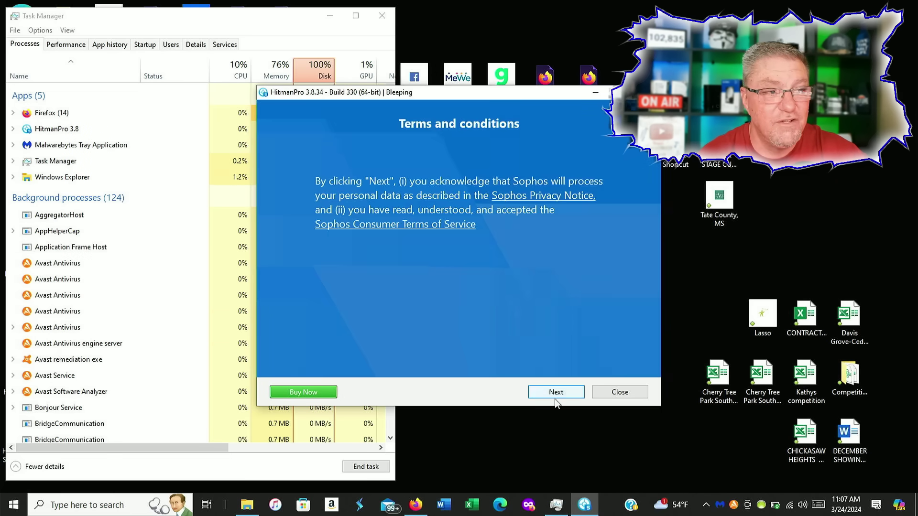
- Accept HitmanPro's terms, confirm the setup page to start the scan, and nudge the window lower
left_click(559, 394)
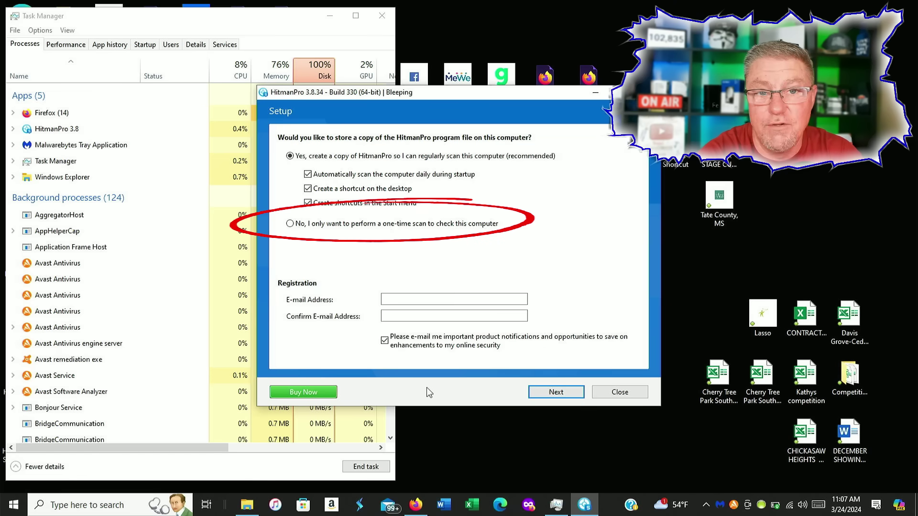
left_click(556, 392)
left_click_drag(525, 96, 526, 103)
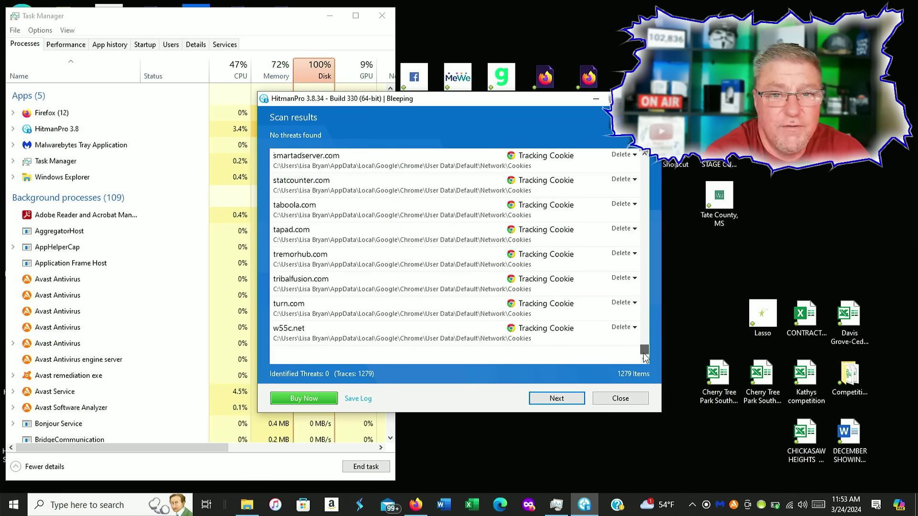
- Review the 1279 scan results and proceed to removal
scroll(595, 289, "up", 15)
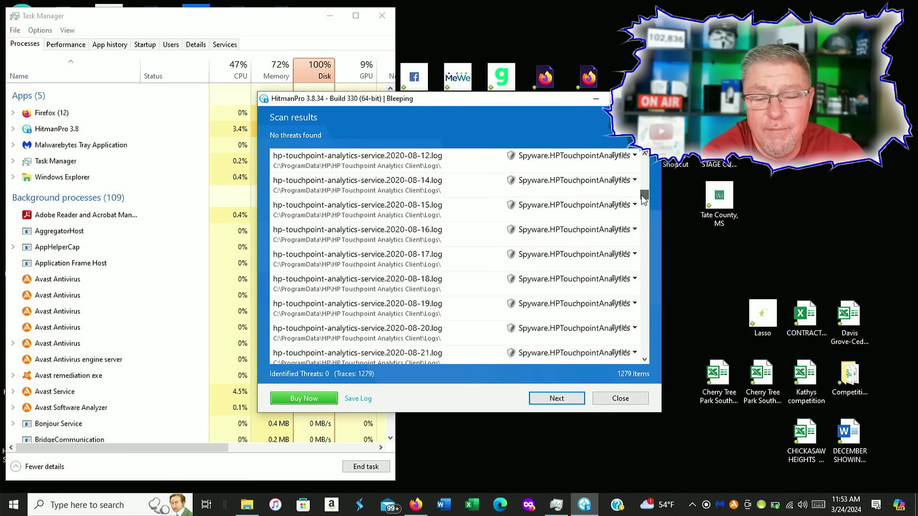
left_click(556, 397)
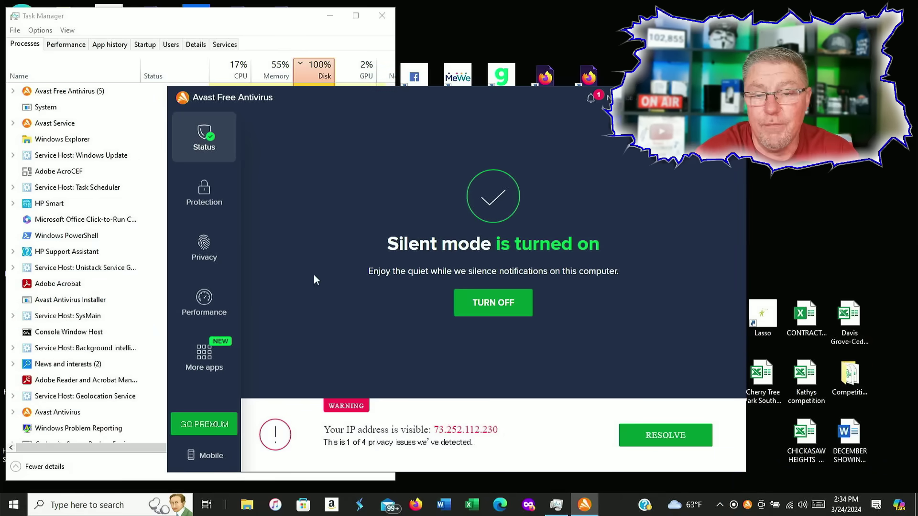
- Schedule an Avast boot-time scan to run on the next PC startup
left_click(211, 196)
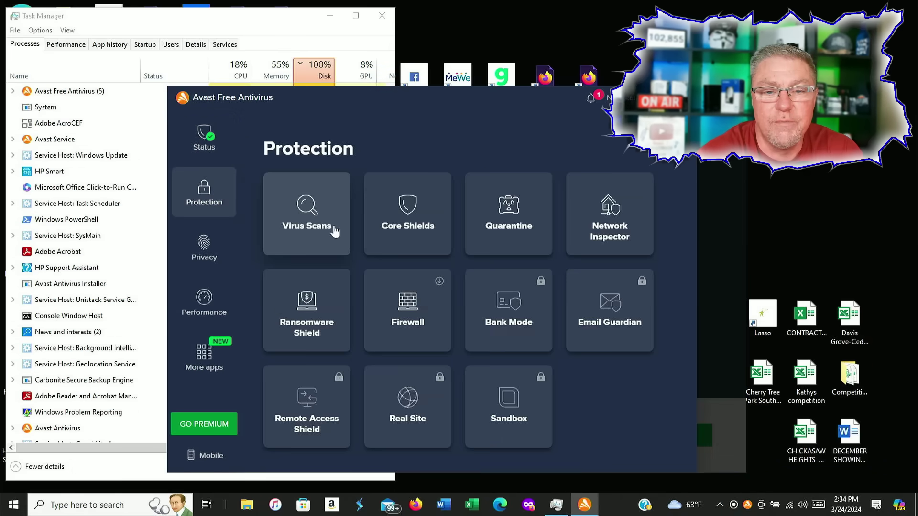
left_click(334, 232)
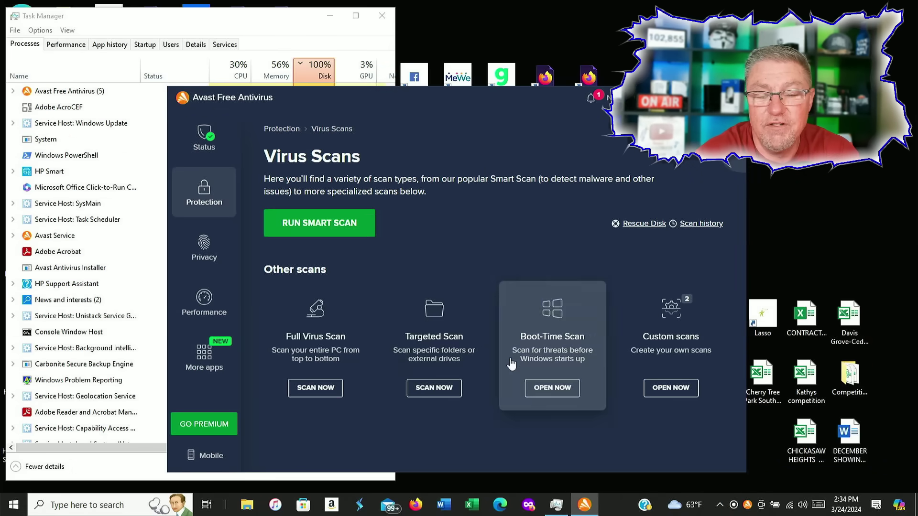
left_click(531, 388)
left_click(509, 430)
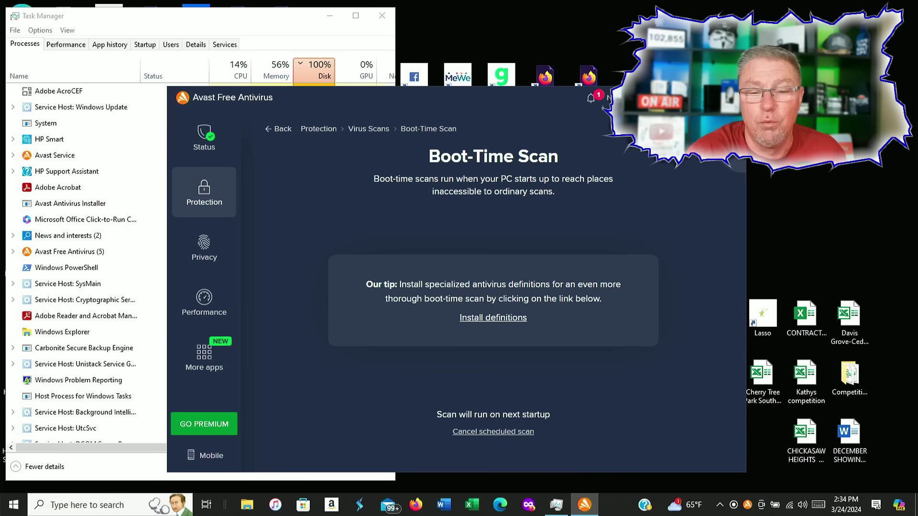
- Close Avast and restart the computer from the Start menu
left_click(734, 97)
left_click(13, 505)
left_click(22, 474)
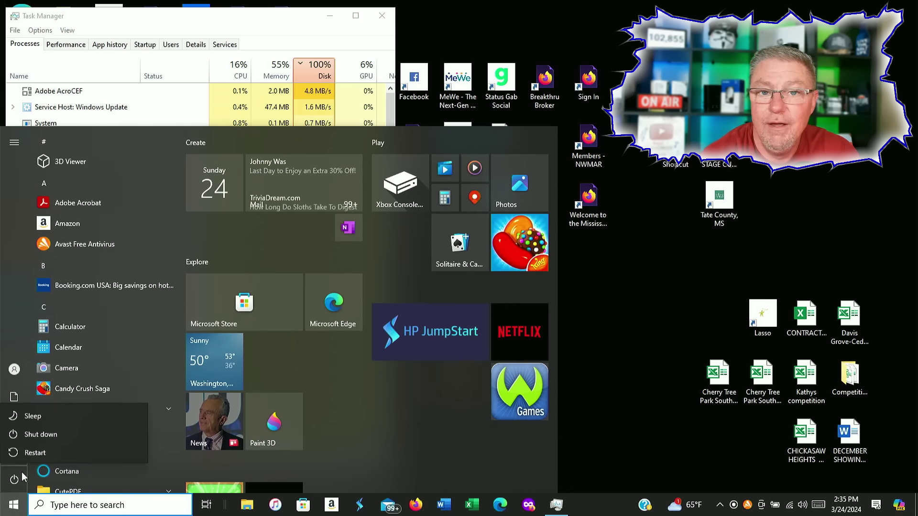
left_click(76, 448)
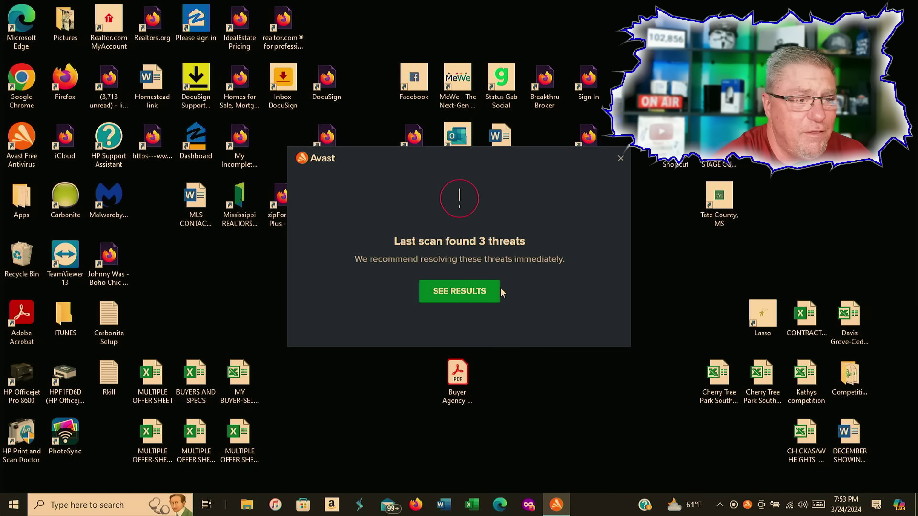
- Open Task Manager from the taskbar menu and sort processes by disk usage
right_click(552, 508)
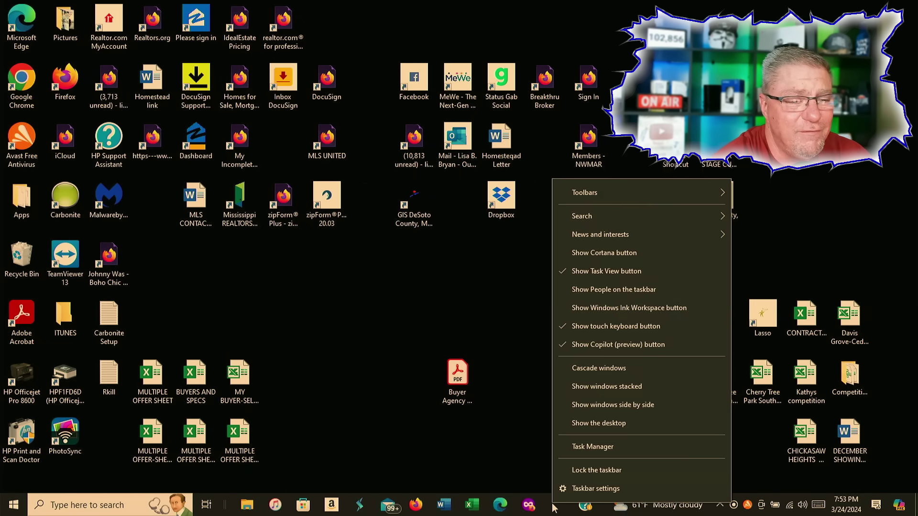
left_click(600, 446)
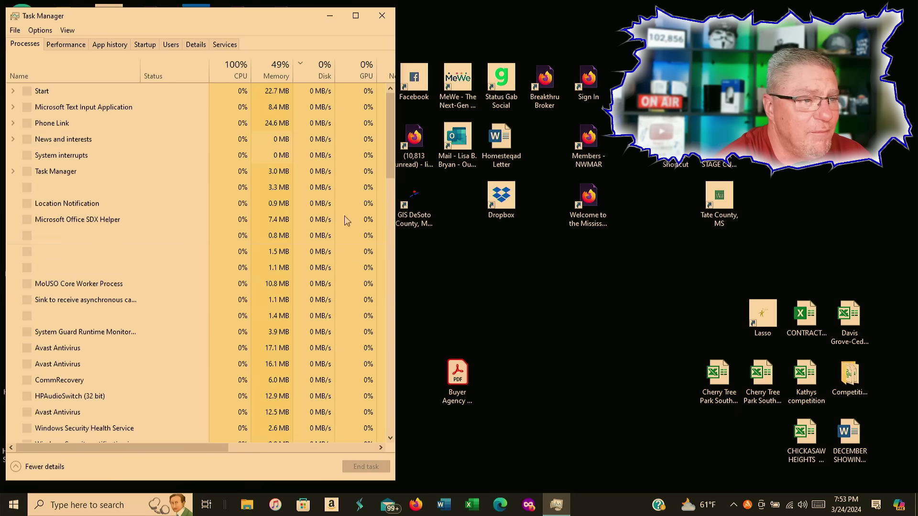
left_click(323, 75)
- Reverse the Disk column sort order in Task Manager
left_click(323, 75)
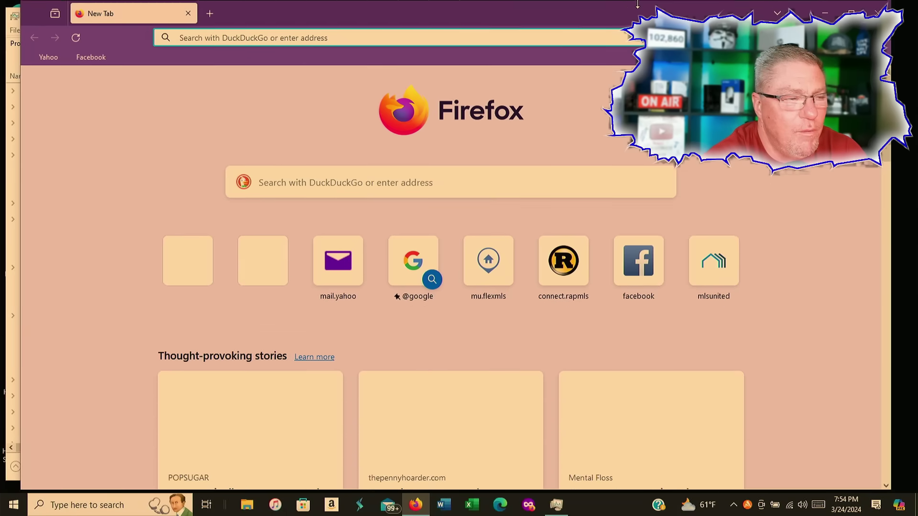
- Shrink Firefox to show Task Manager and search the web for 'download tronscript'
left_click_drag(633, 18, 634, 92)
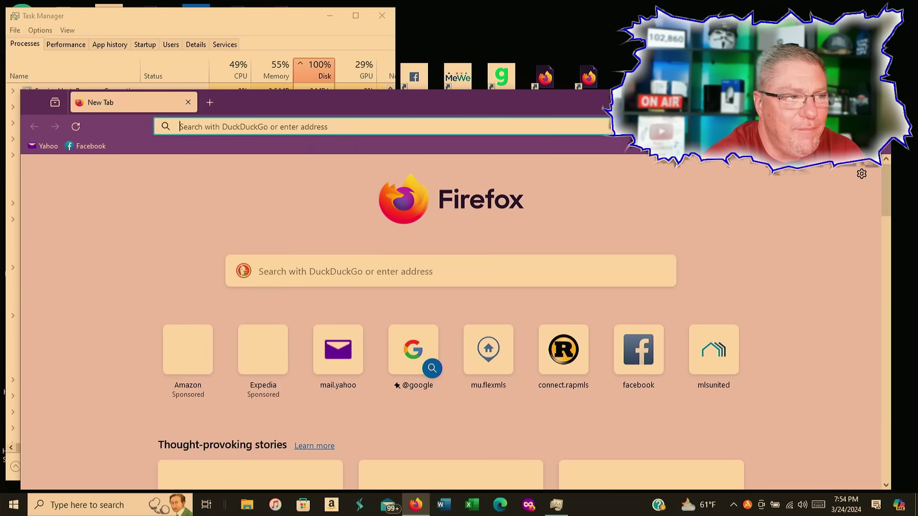
left_click(545, 127)
type("d")
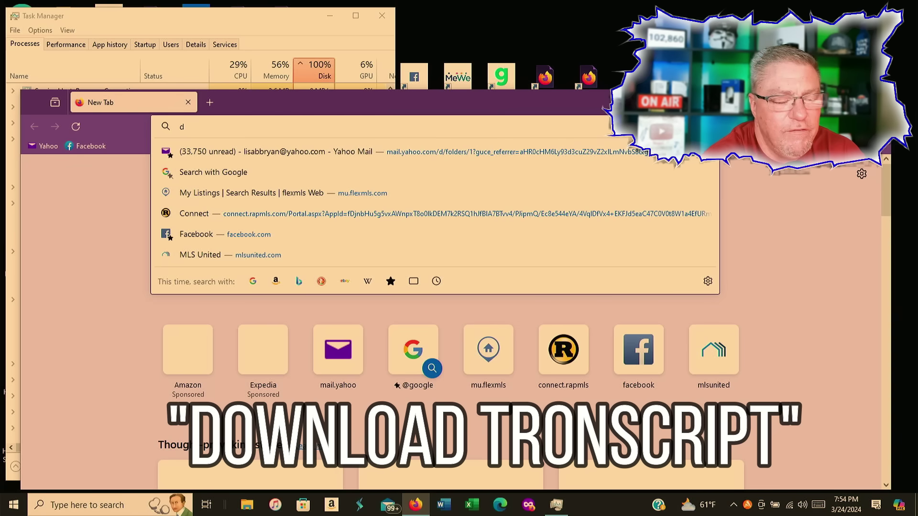
type("ownload tronscript")
key("Return")
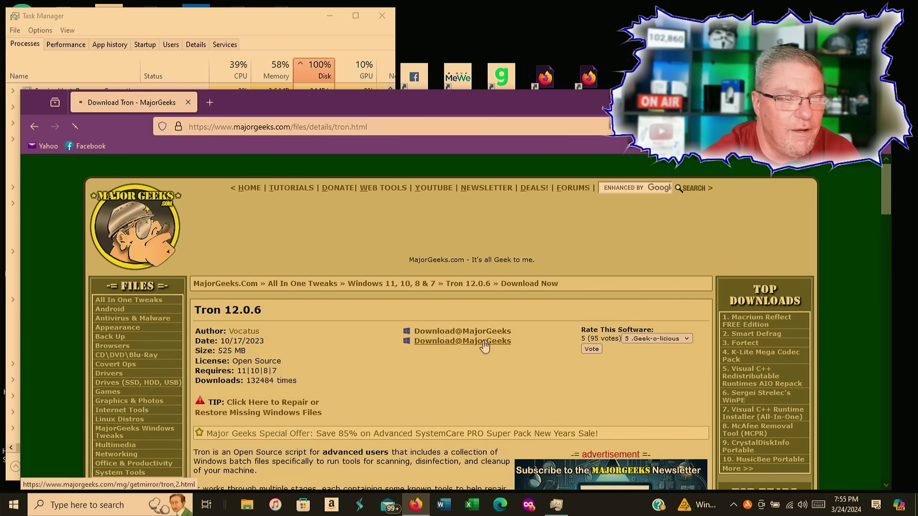
- Download Tron 12.0.6 from MajorGeeks, retry the failed download, and show it in Downloads
left_click(484, 343)
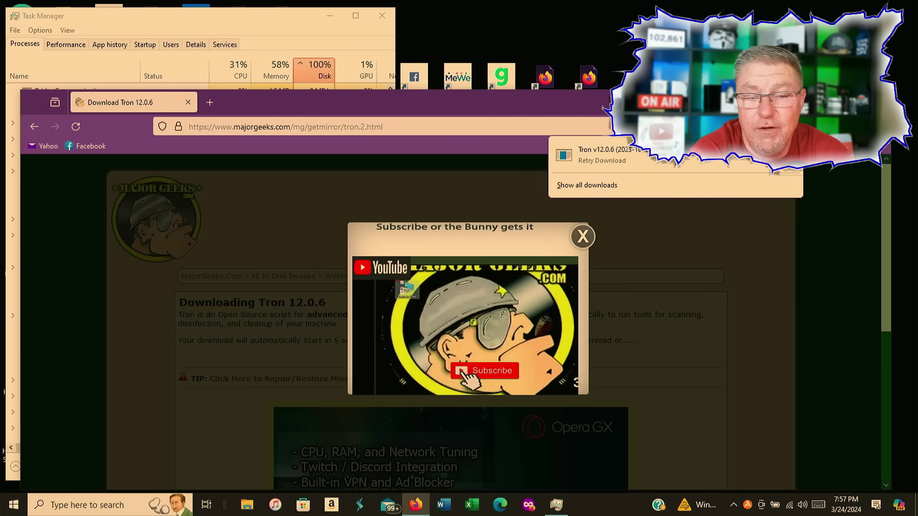
left_click(734, 165)
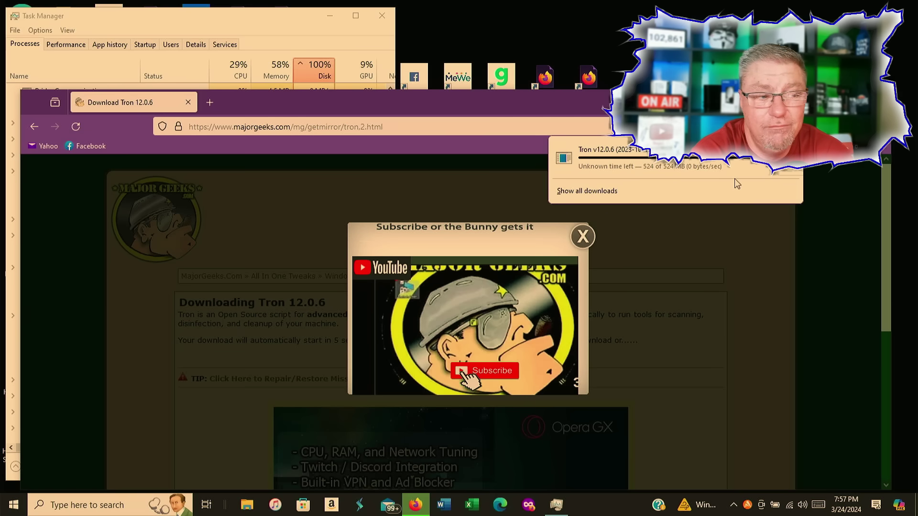
left_click(776, 157)
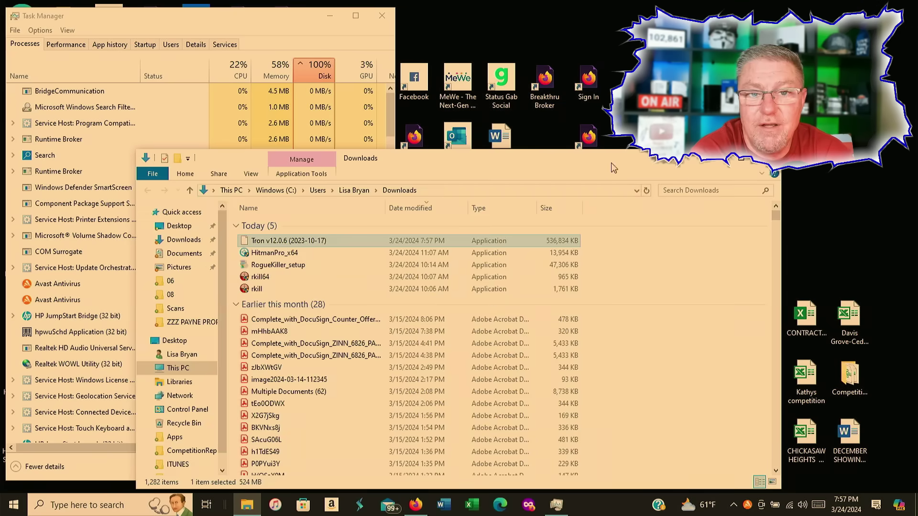
- Run the Tron 12.0.6 self-extracting archive to unpack it into Downloads
left_click_drag(610, 163, 637, 109)
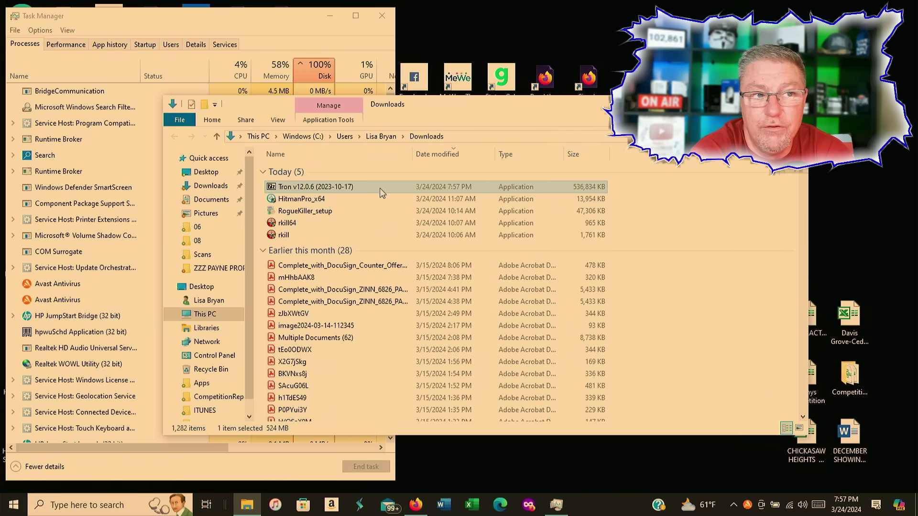
double_click(342, 186)
left_click_drag(581, 137, 567, 134)
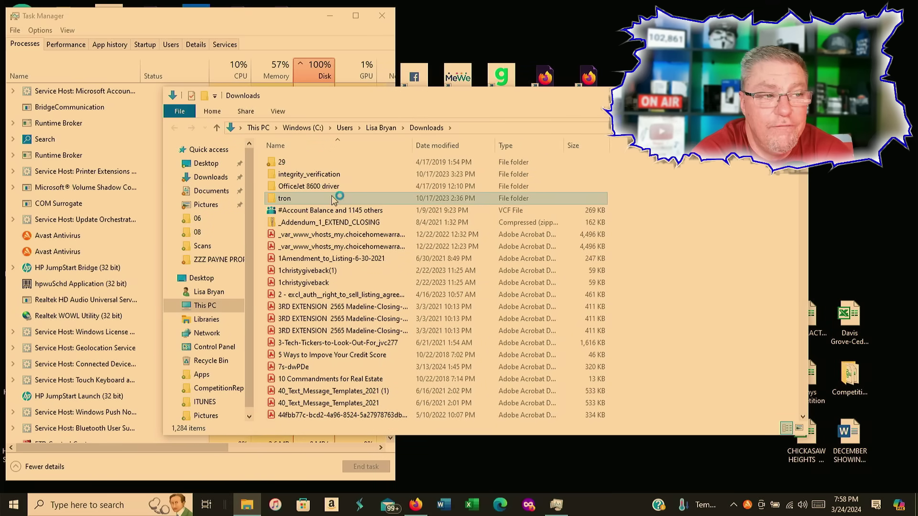
- Open the extracted tron folder and bring up the context menu for tron.bat
double_click(333, 198)
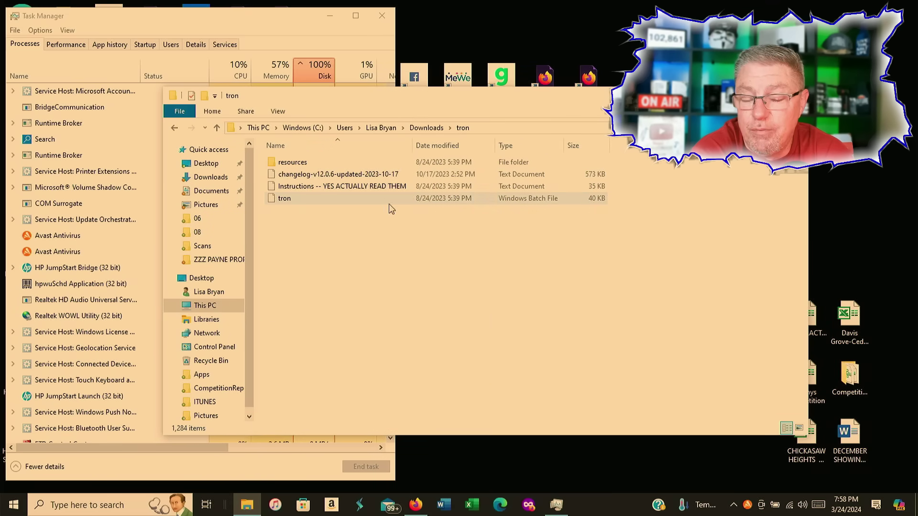
right_click(293, 198)
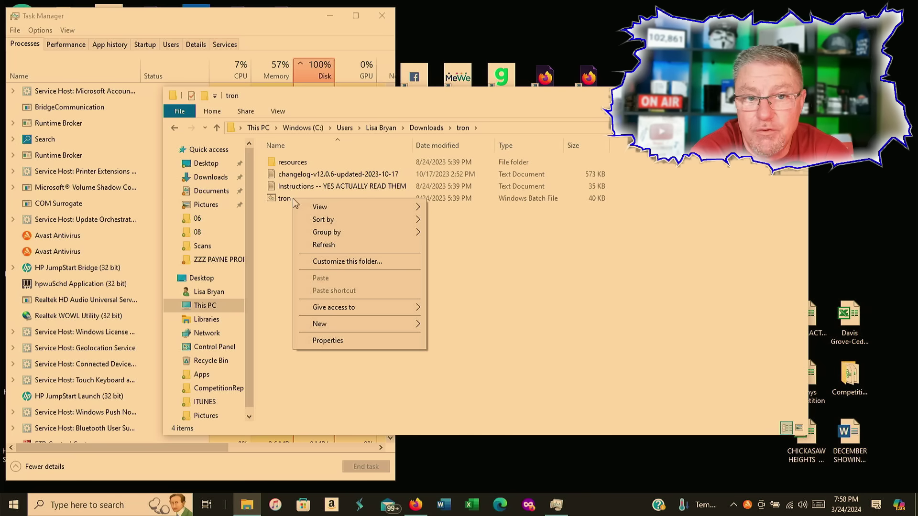
left_click(287, 198)
right_click(287, 198)
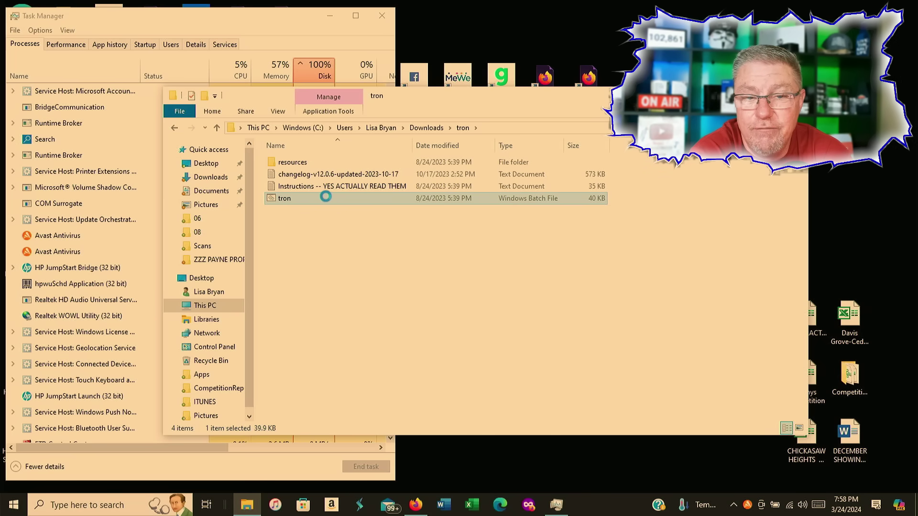
- Run tron.bat as administrator, accept the disclaimer, start the run, and enlarge the console
left_click(370, 245)
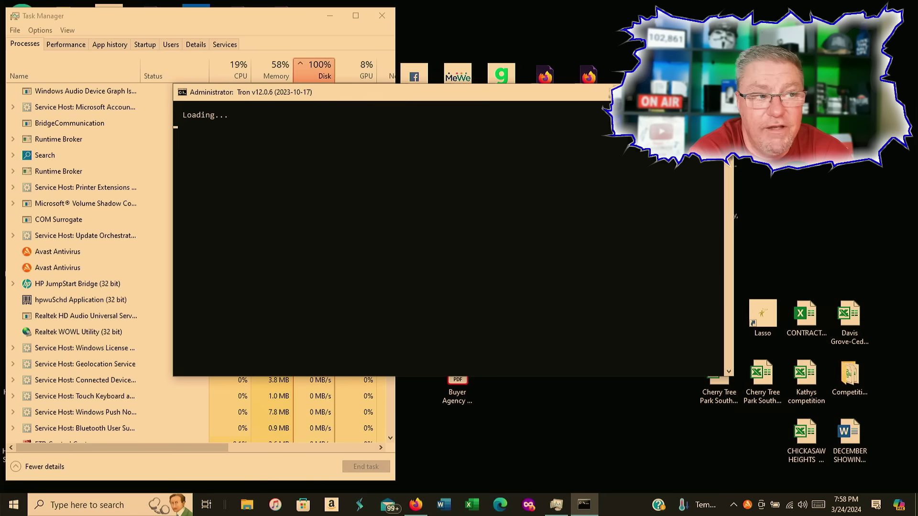
left_click_drag(557, 377, 553, 483)
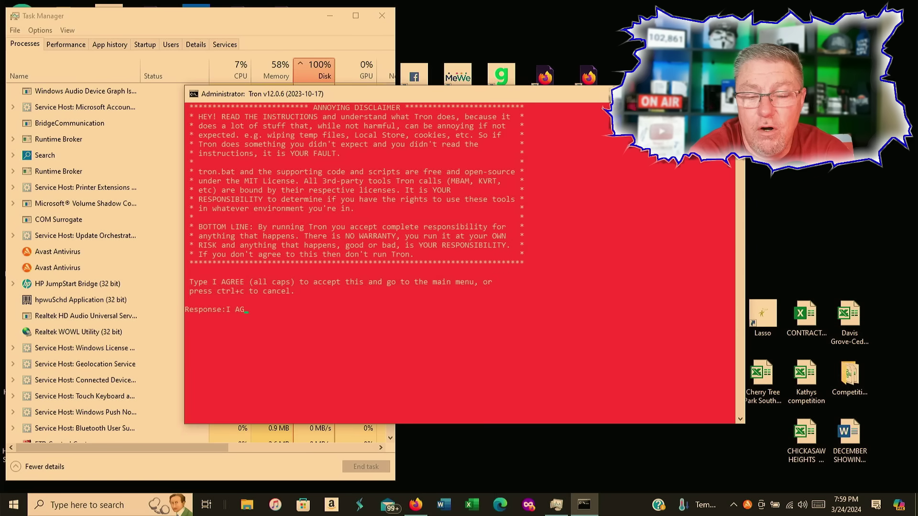
key("Return")
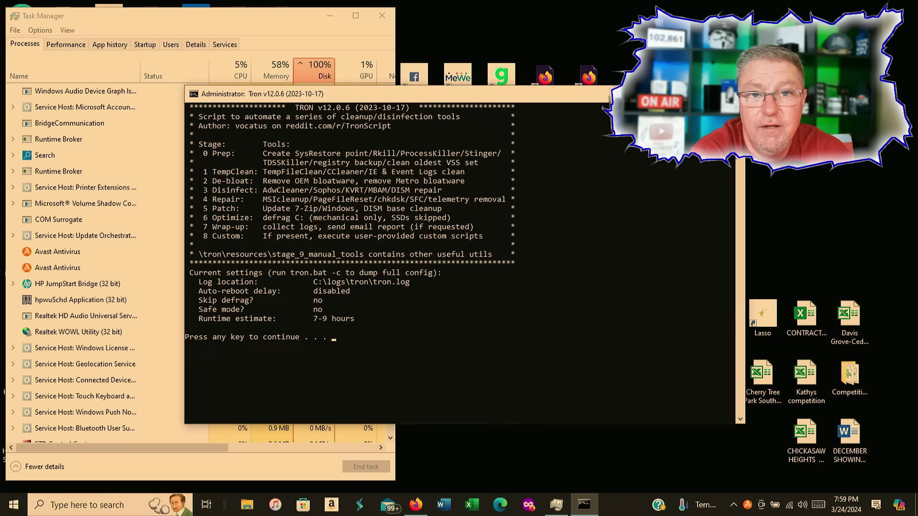
key("Return")
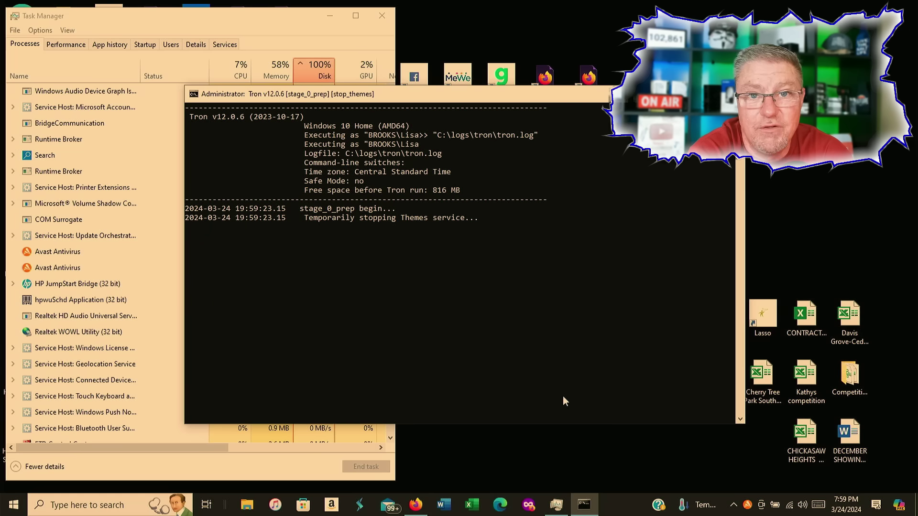
left_click_drag(569, 424, 568, 483)
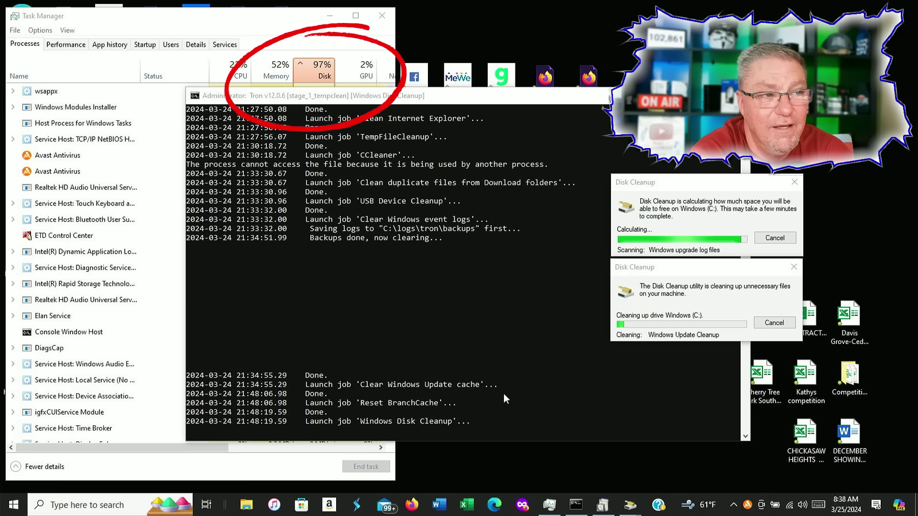
- Launch Firefox and go to Amazon.com via its New Tab shortcut tile
left_click(411, 504)
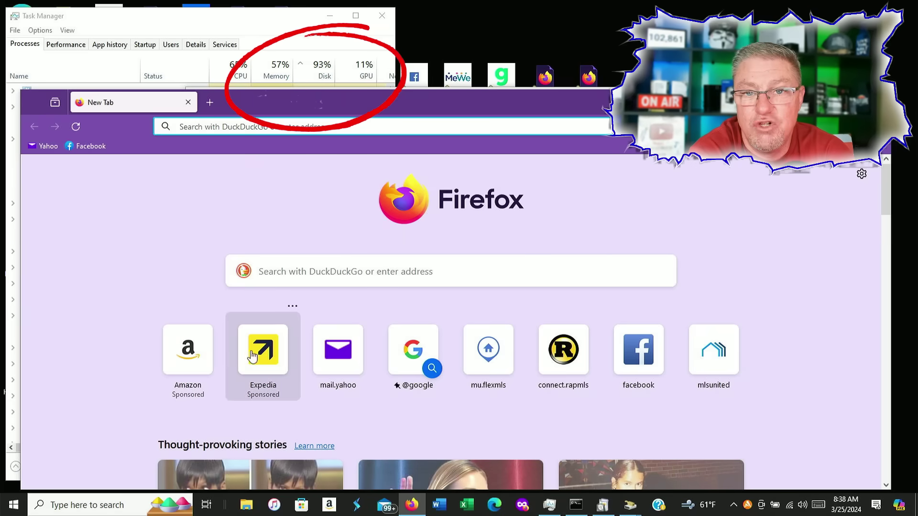
left_click(182, 345)
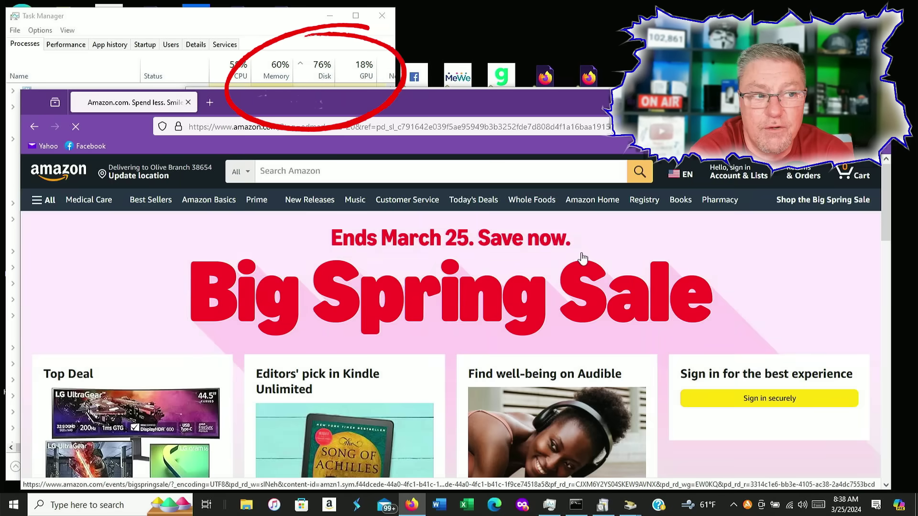